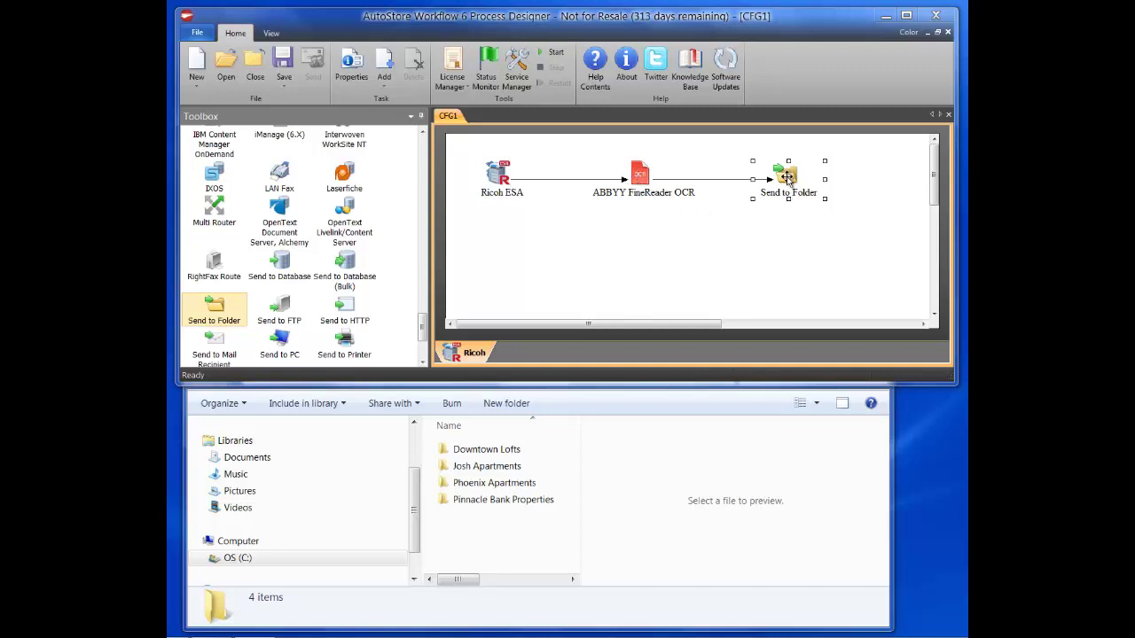
- Create a new basic Ricoh ESA form named 'Scan to Tenant File'
double_click(509, 181)
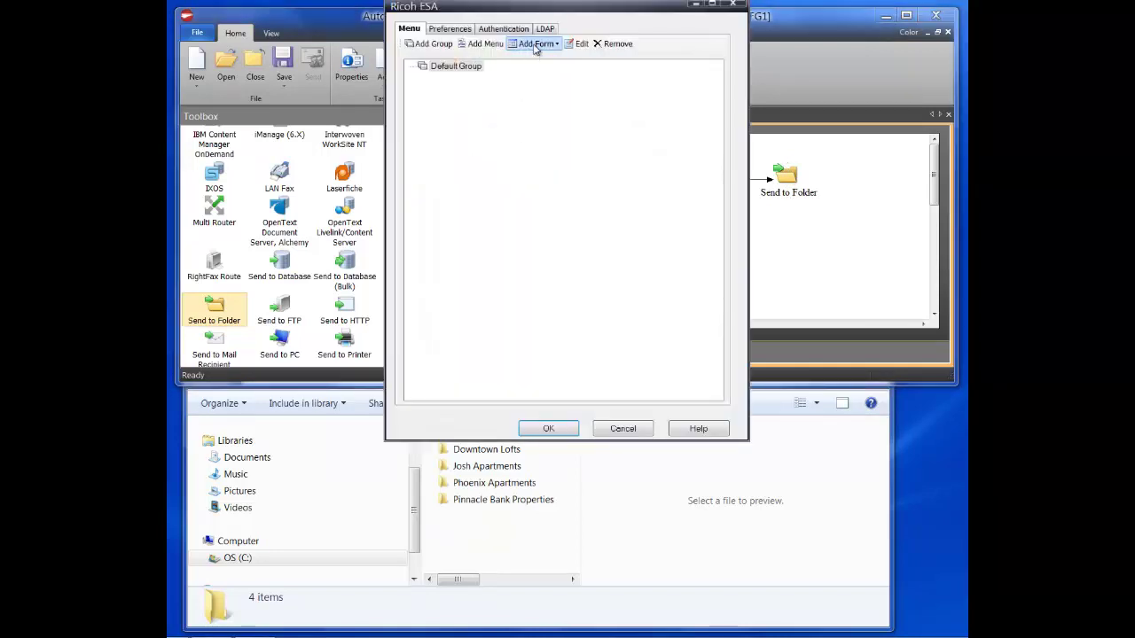
left_click(535, 44)
left_click(545, 59)
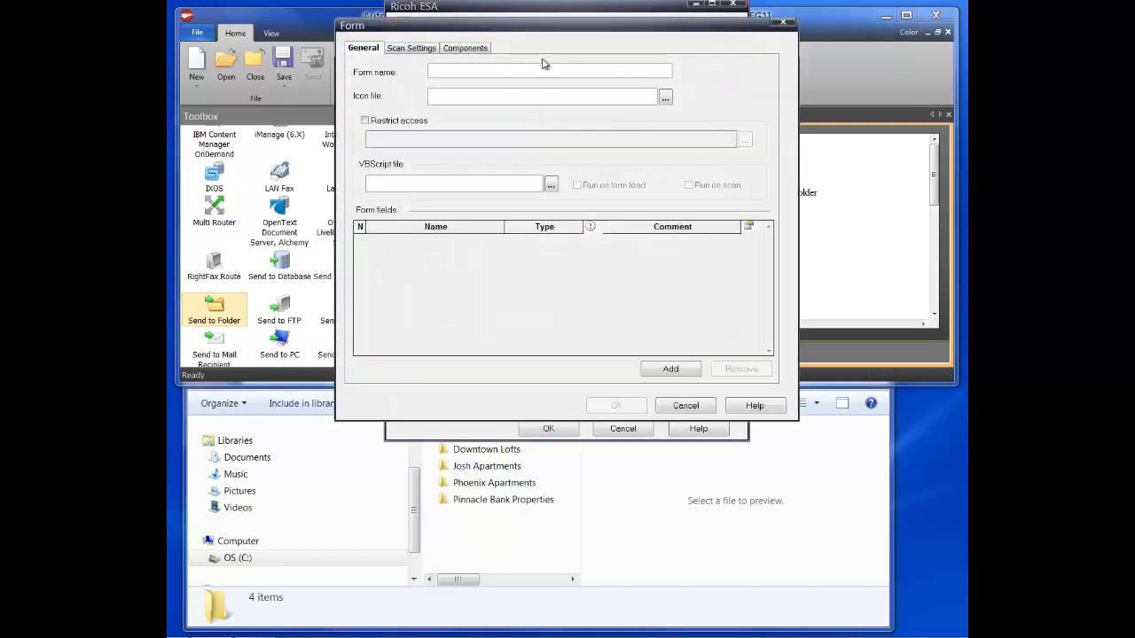
type("Scan to Te")
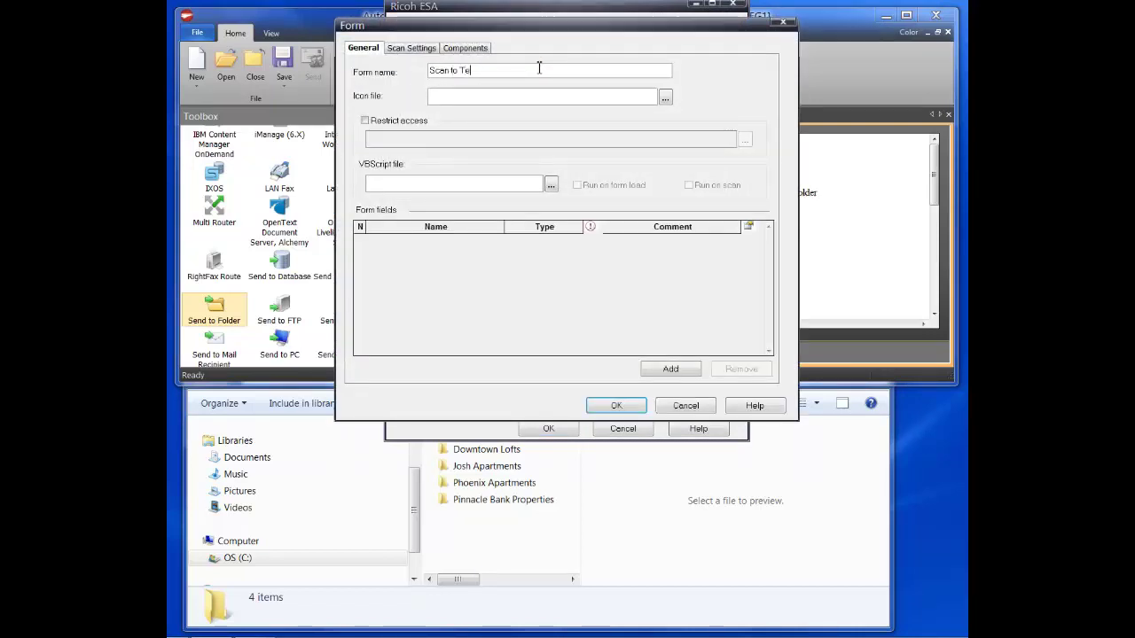
type("nant File")
- Add four fields: Folder Location, Document Type, Notes and File Type
left_click(671, 369)
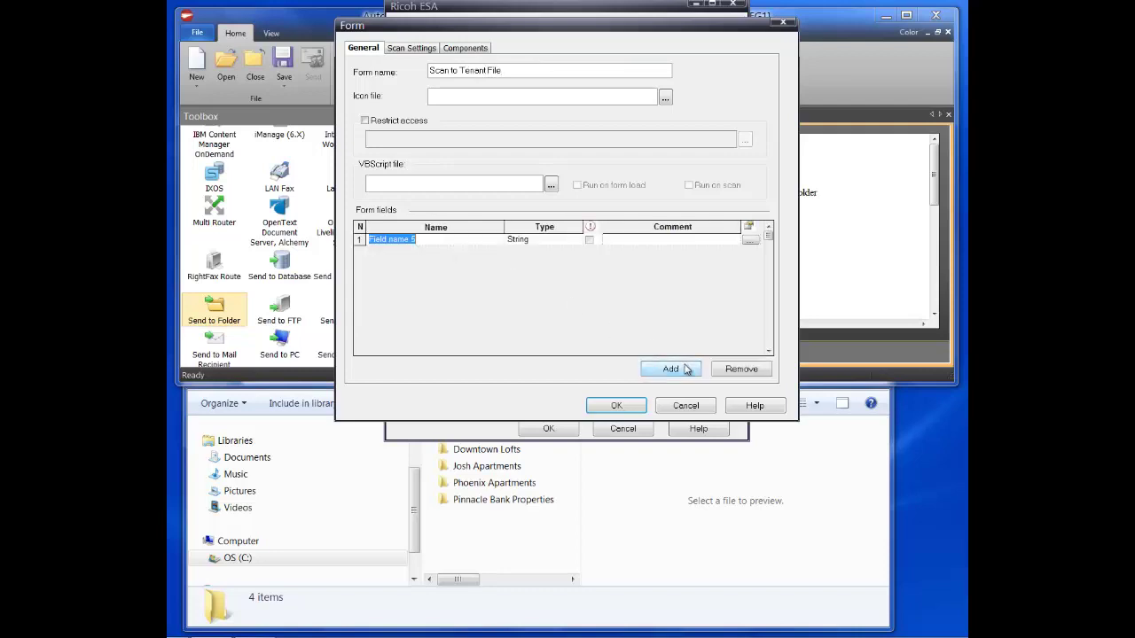
type("Fold")
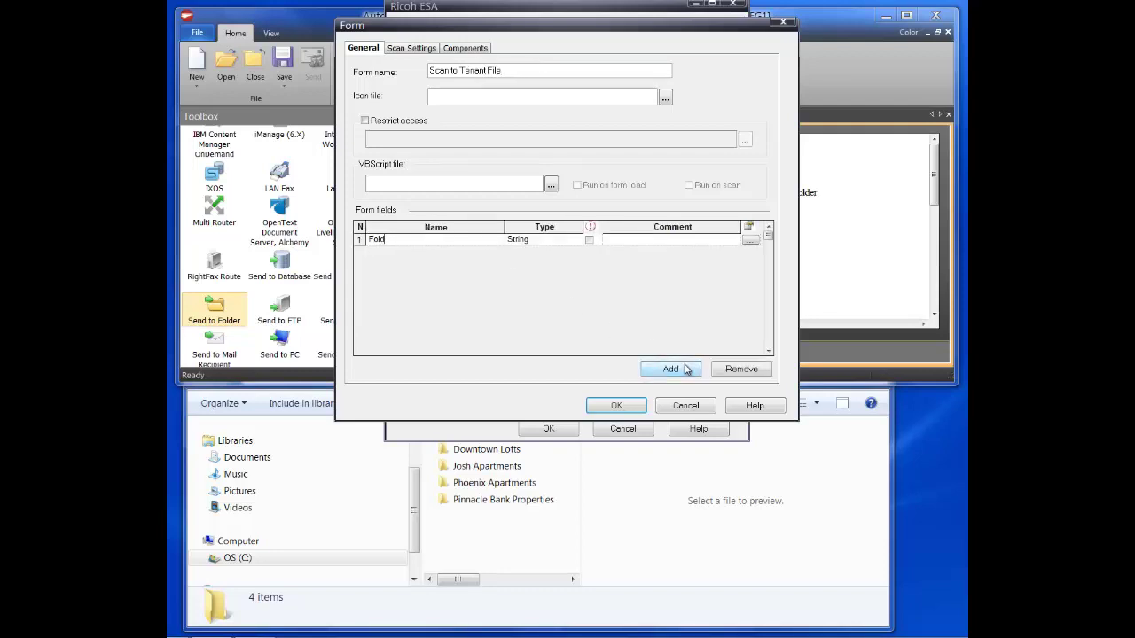
type("er Location")
left_click(685, 369)
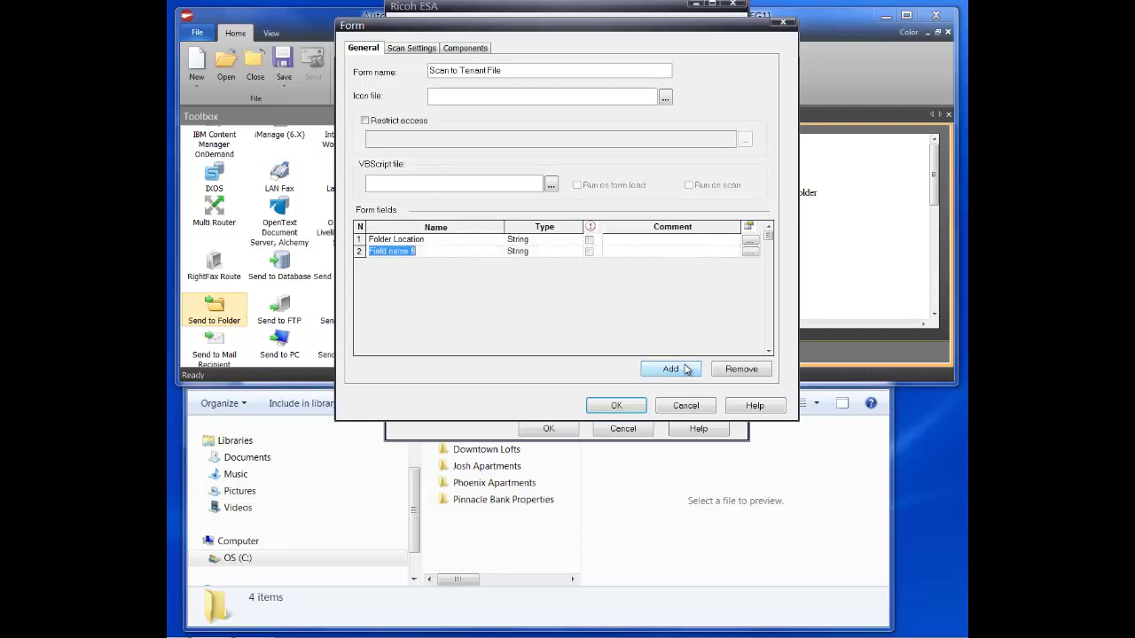
type("Document Ty")
type("pe")
left_click(686, 369)
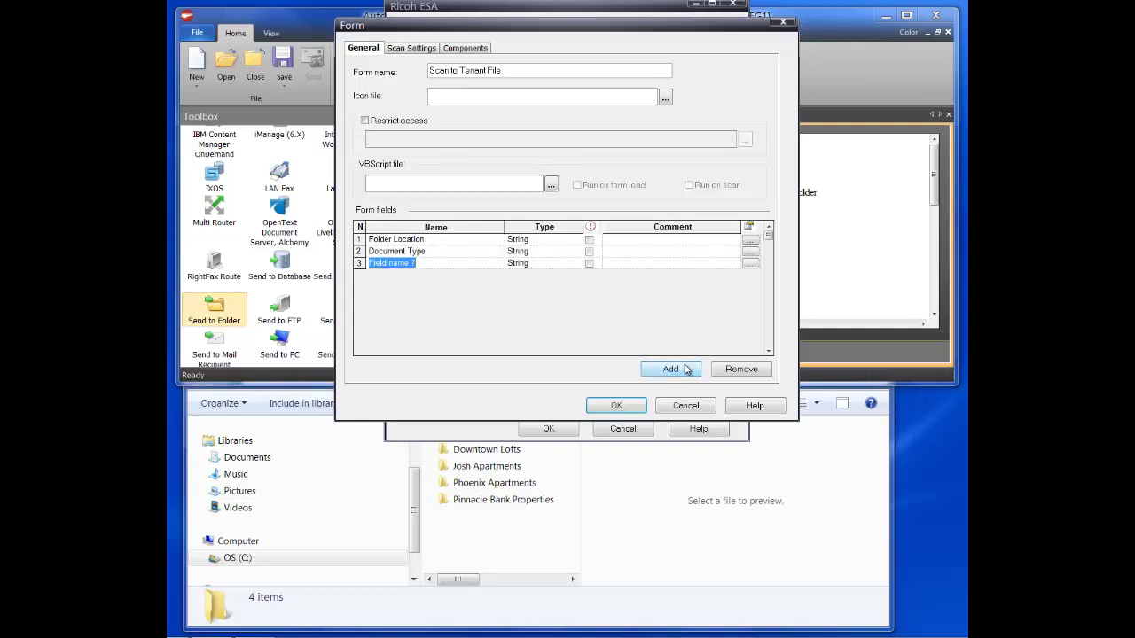
type("Notes")
left_click(686, 369)
type("File Type")
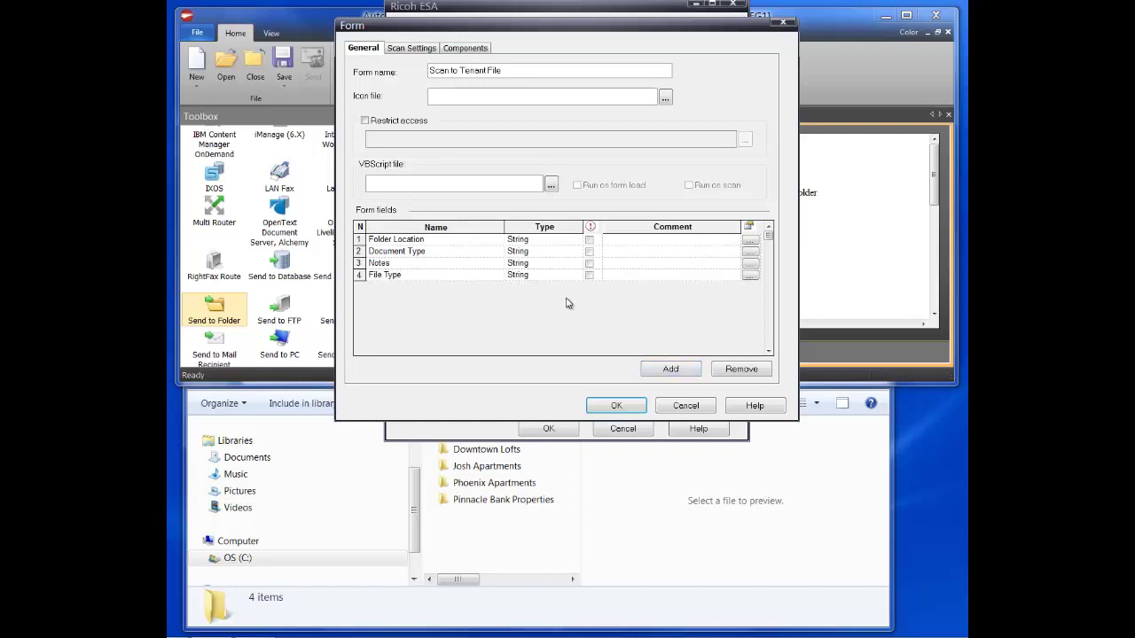
- Change the Folder Location field's type to Folder Browse
left_click(542, 241)
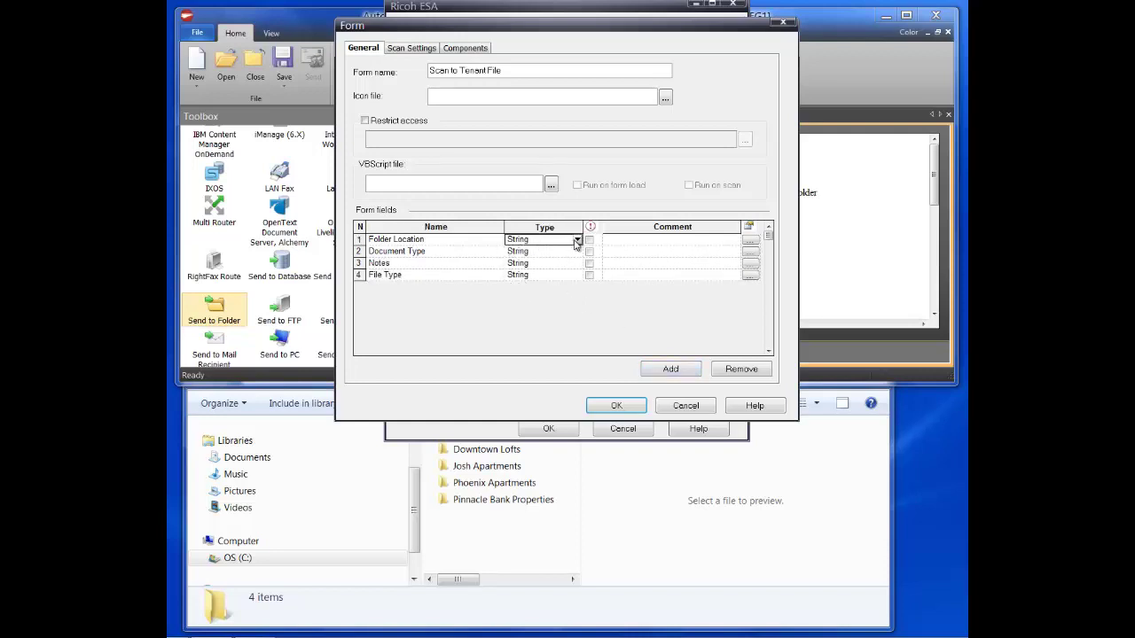
left_click(577, 240)
left_click(535, 262)
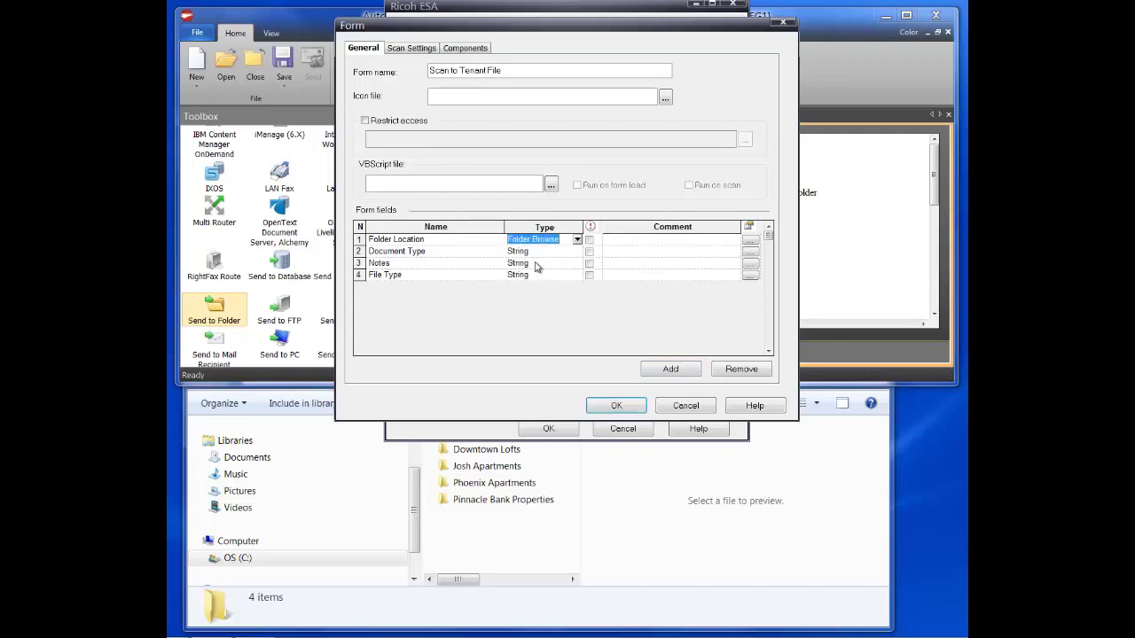
- Set Folder Location's root folder to C:\AutoStore Files\Chattanooga
left_click(751, 240)
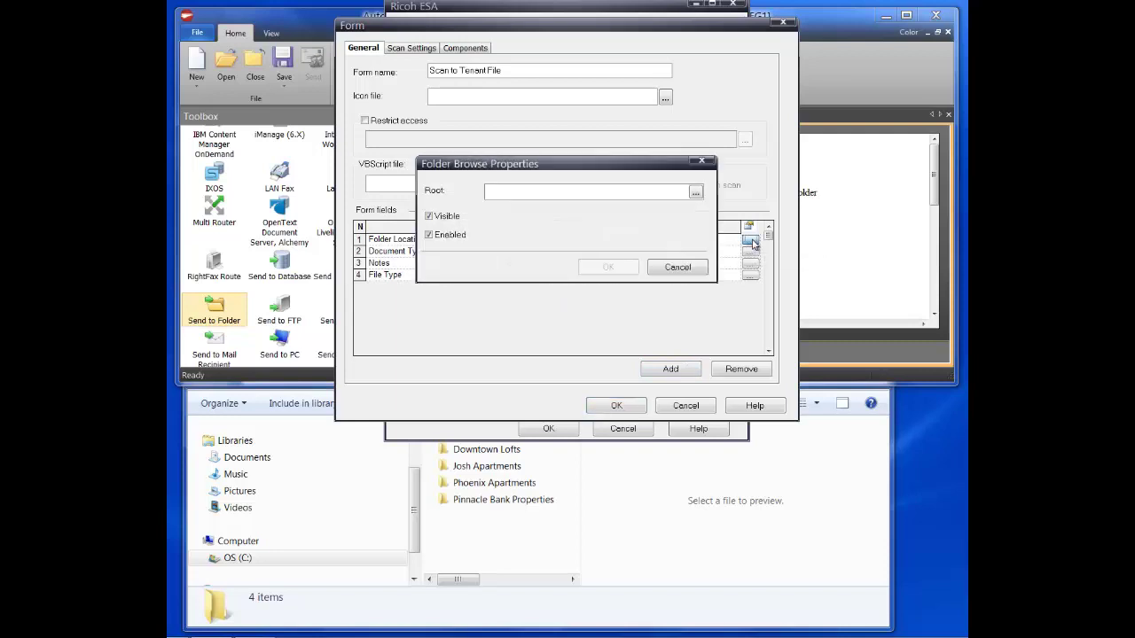
left_click(697, 192)
left_click(502, 316)
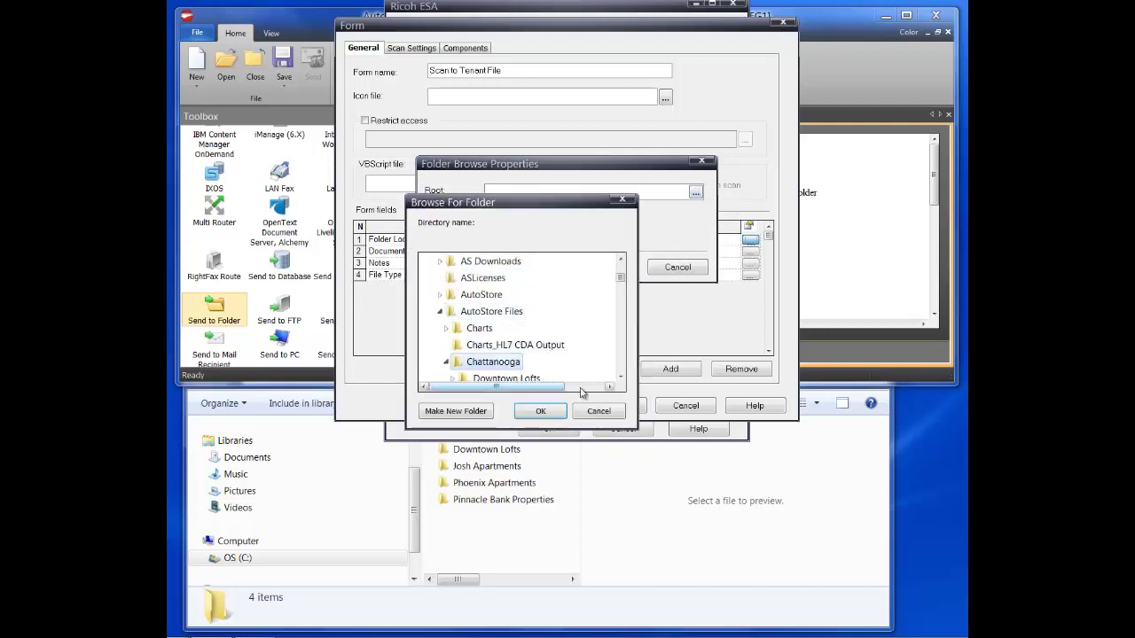
left_click(620, 377)
left_click(621, 379)
left_click(621, 379)
left_click(621, 379)
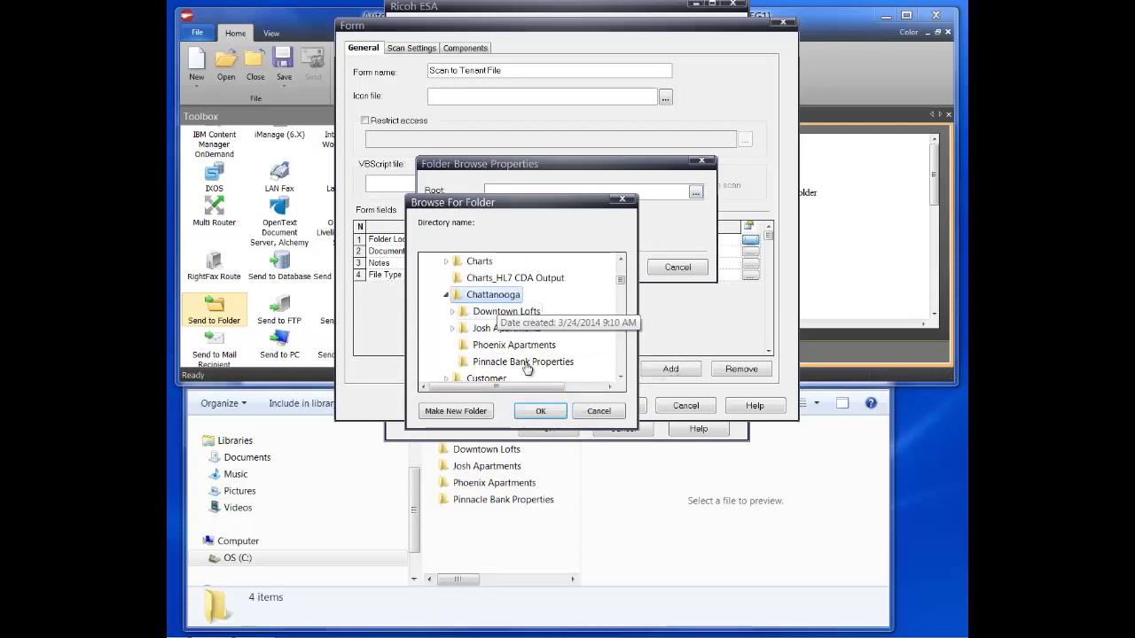
left_click(540, 411)
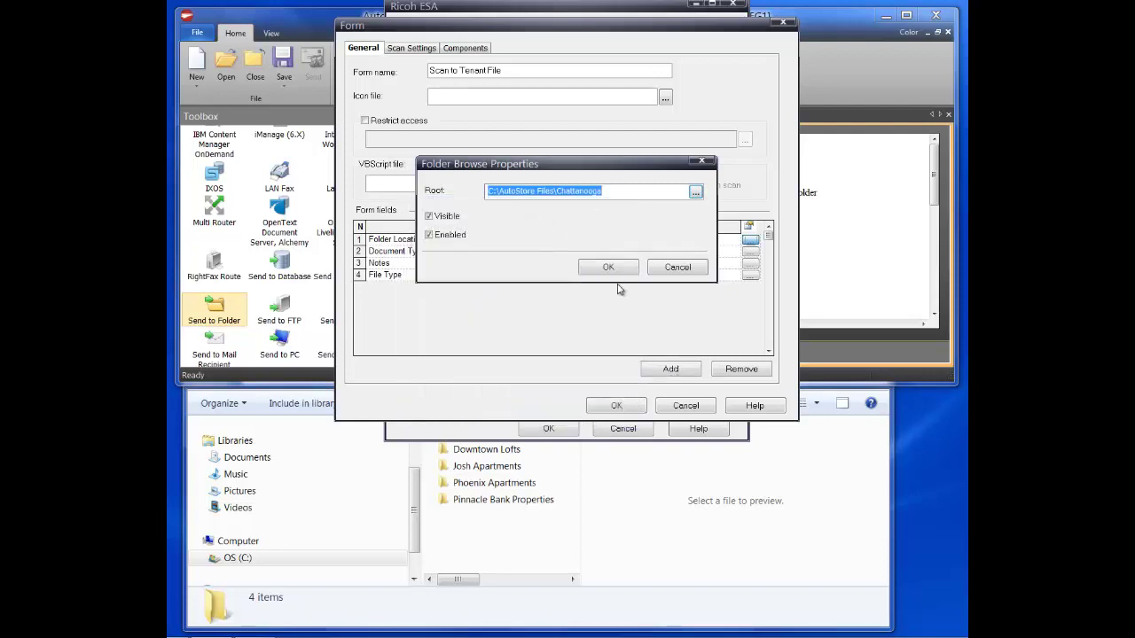
left_click(608, 271)
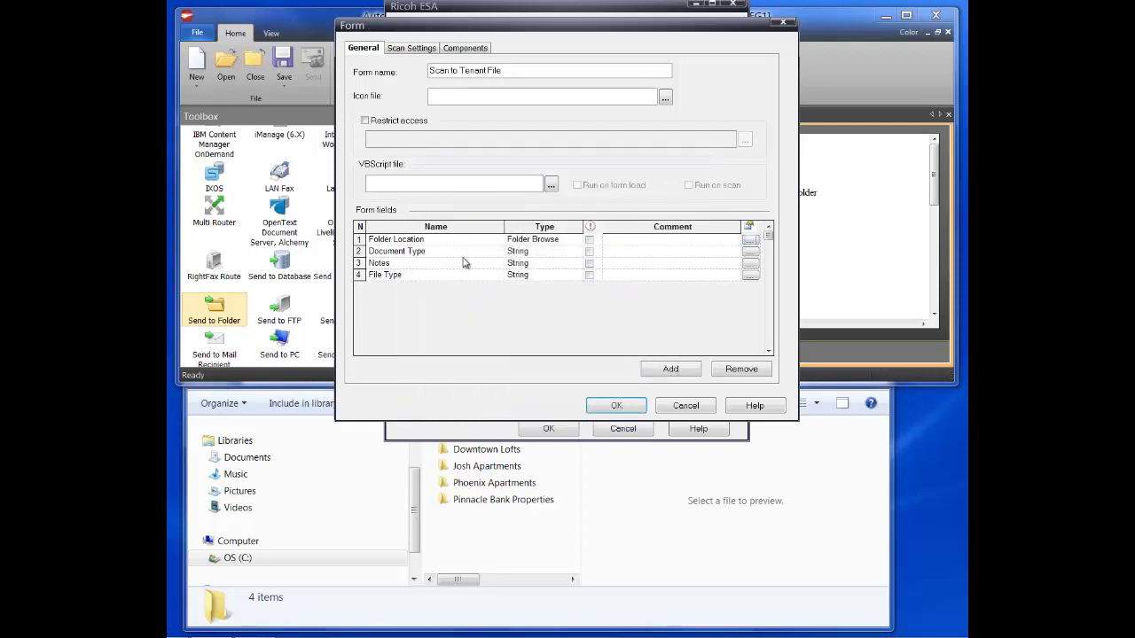
- Change the Document Type field's type to String list
left_click(536, 253)
left_click(578, 252)
left_click(523, 314)
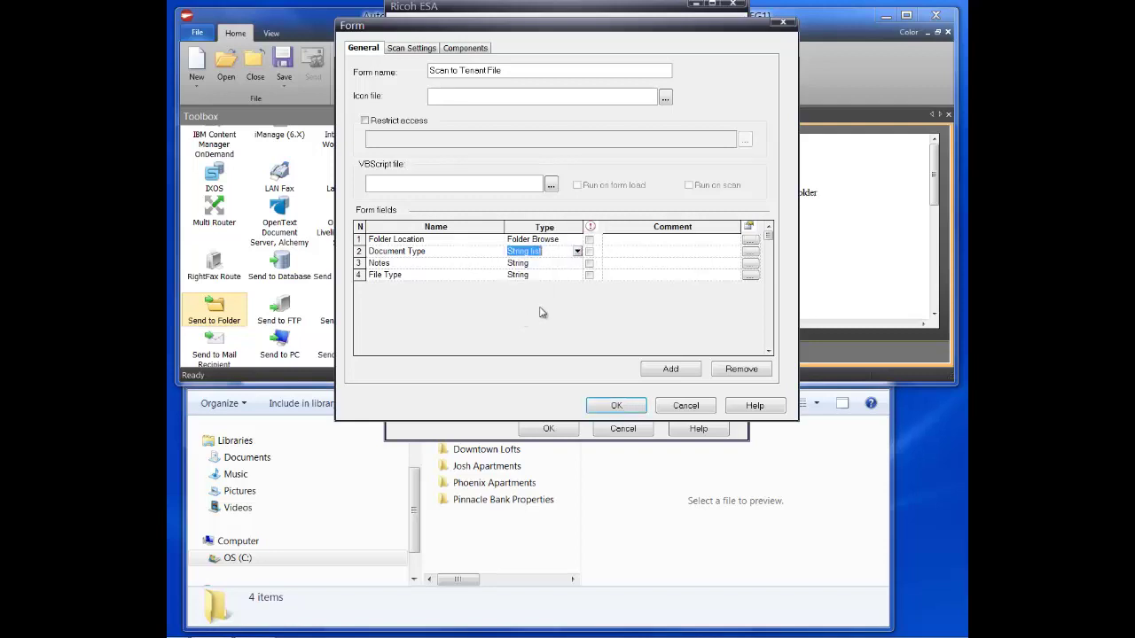
- Add the list options Lease, Complaint, Maintenance, Repair and Other
left_click(750, 254)
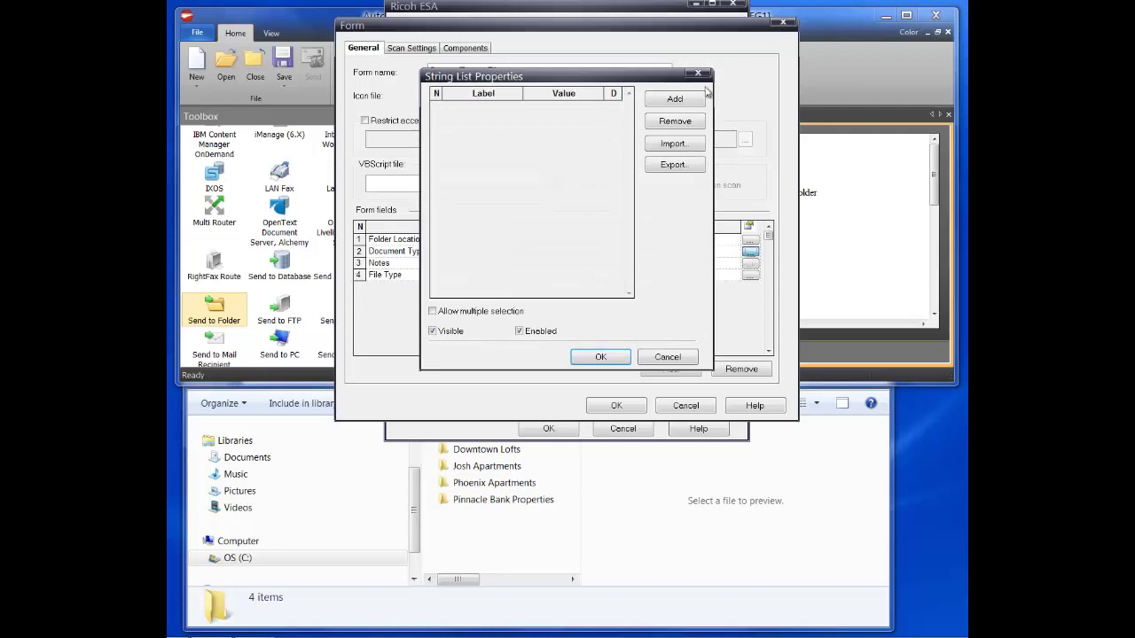
left_click(664, 102)
type("Lease")
left_click(664, 102)
type("Complaint")
left_click(664, 105)
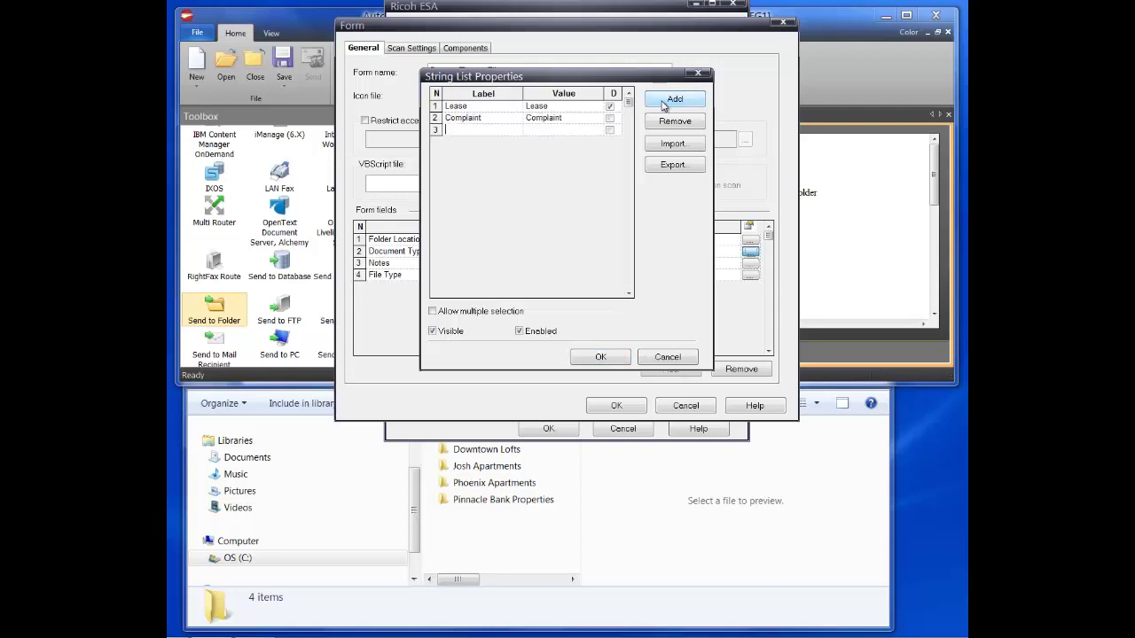
type("aintenance")
left_click(663, 105)
type("Repair")
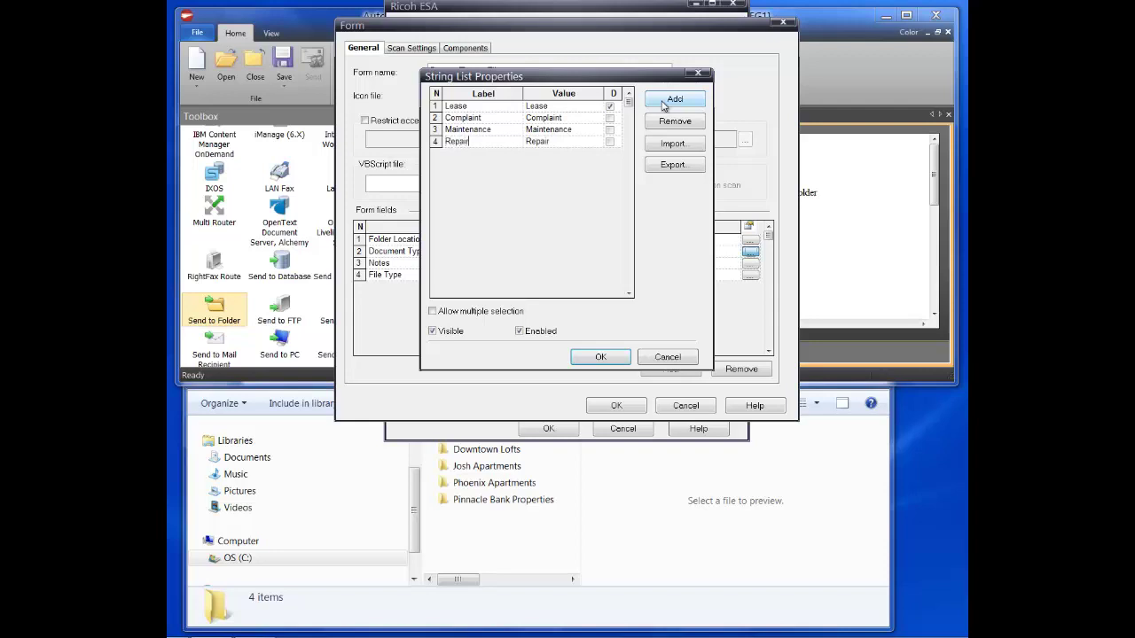
left_click(663, 106)
type("Other")
- Add Invoice and Select From List, making Select From List the default
left_click(663, 104)
type("Invoice")
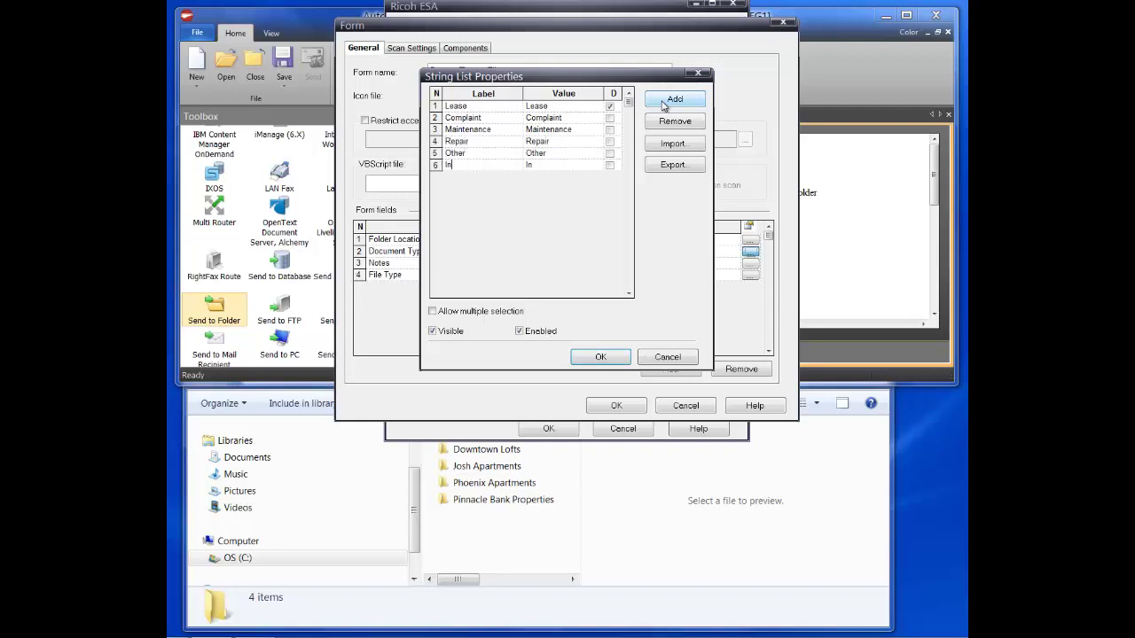
left_click(663, 104)
type("Select From List")
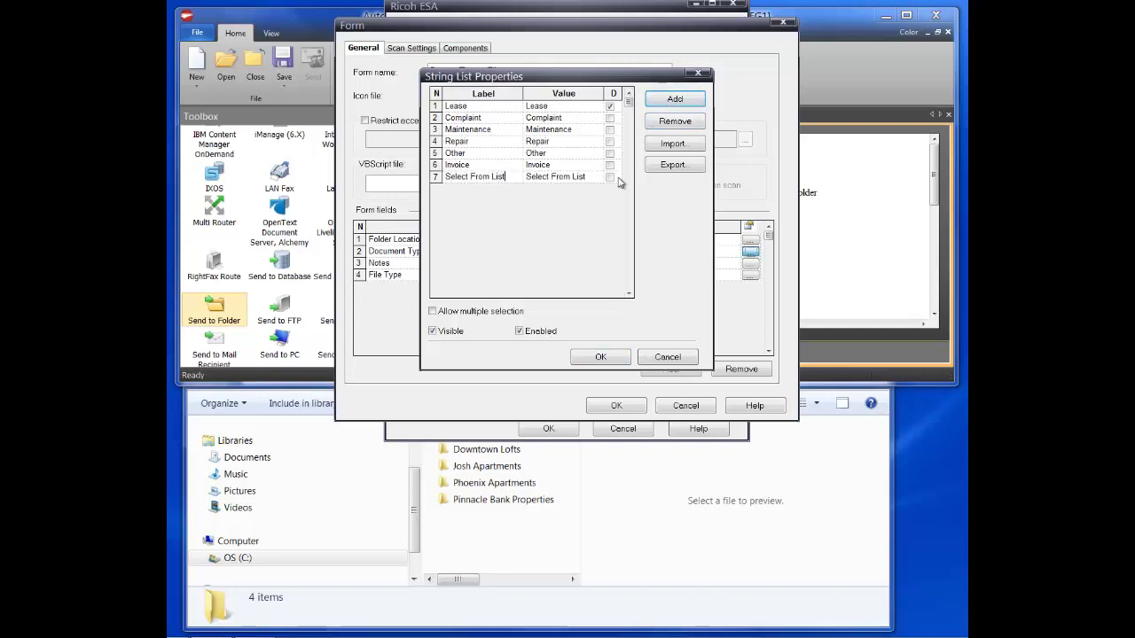
left_click(610, 177)
left_click(587, 358)
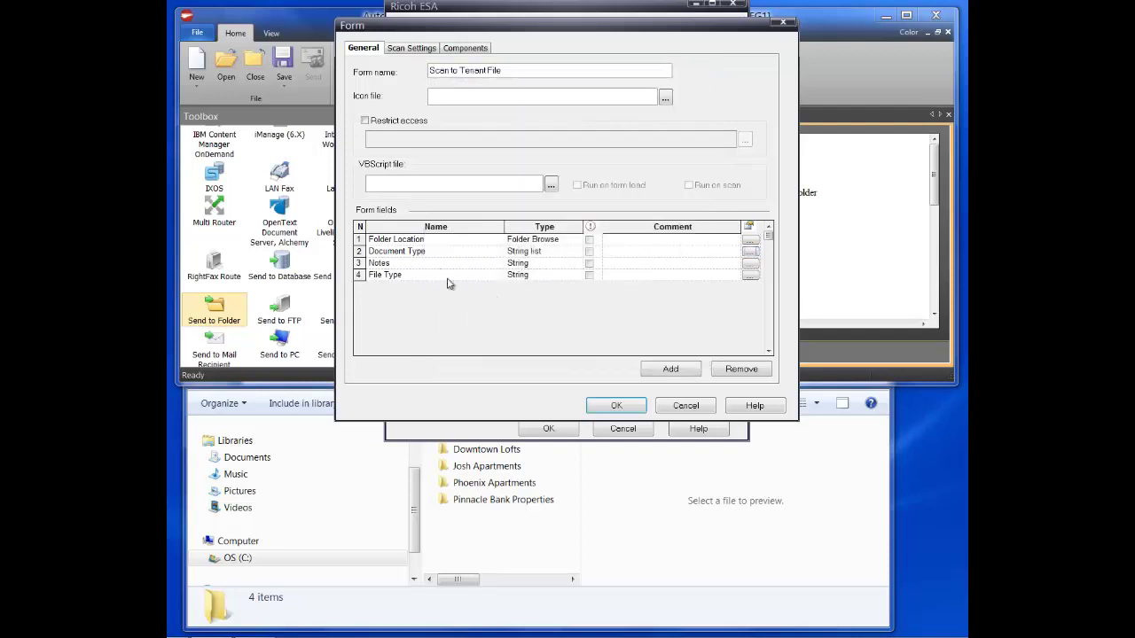
- Change the File Type field's type to String list
left_click(543, 278)
left_click(577, 278)
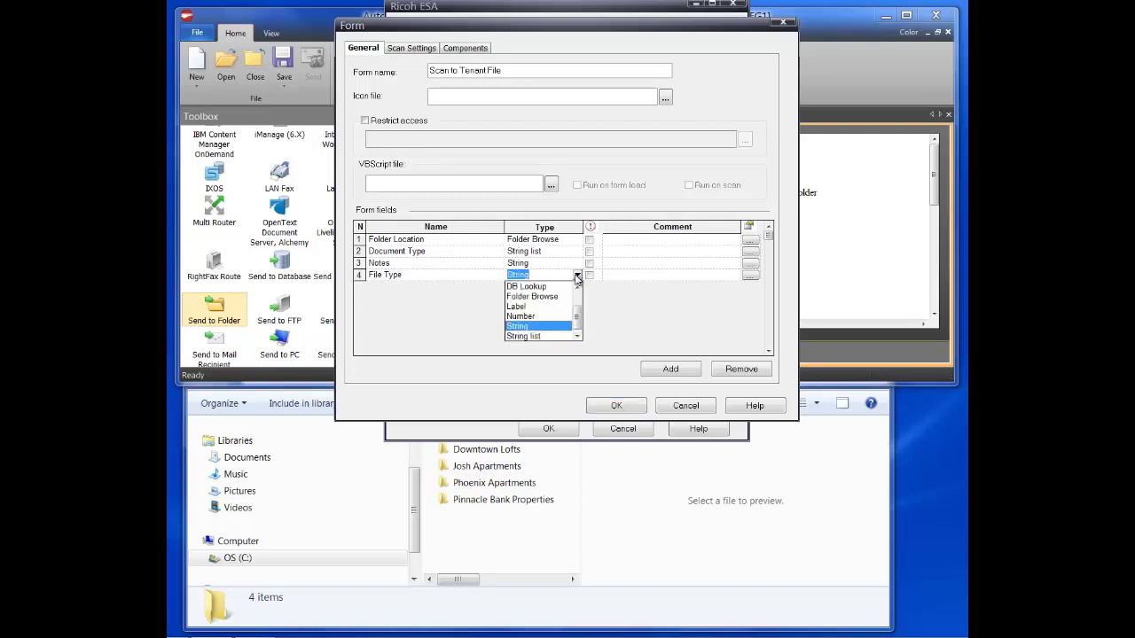
left_click(534, 328)
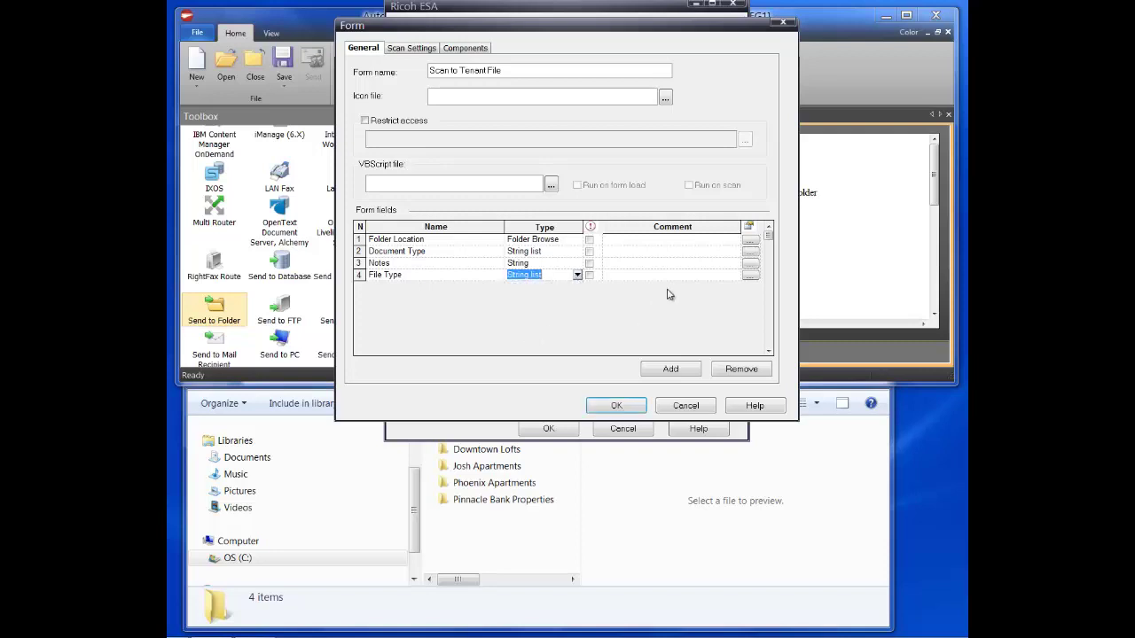
- Add File Type choices Word with value DOCX, and PDF
left_click(749, 275)
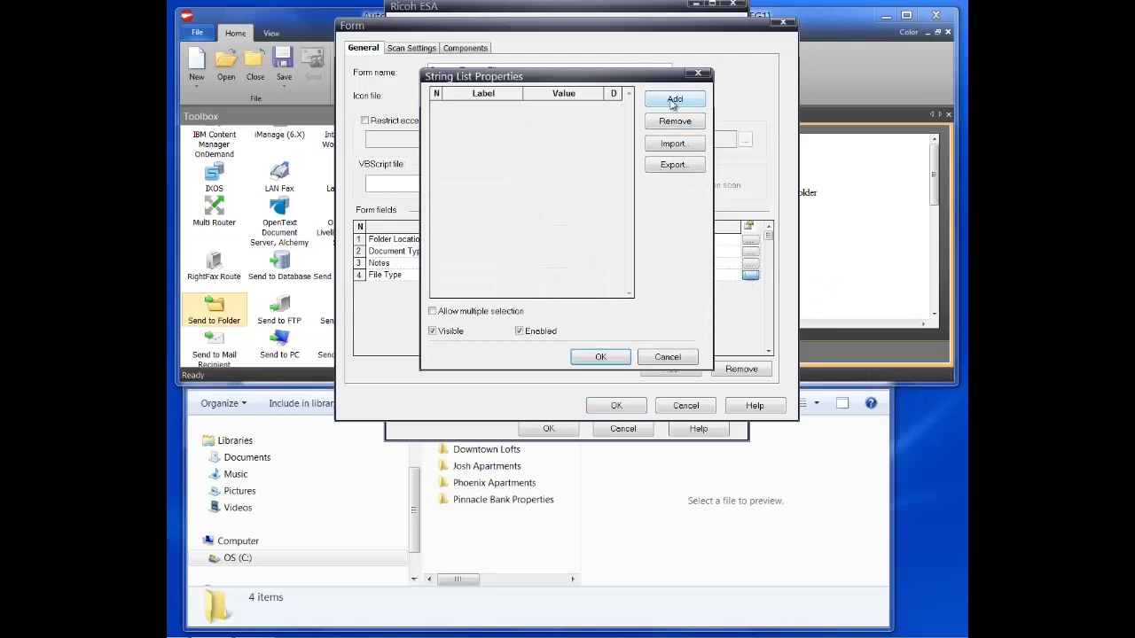
left_click(672, 104)
type("Word")
left_click(580, 110)
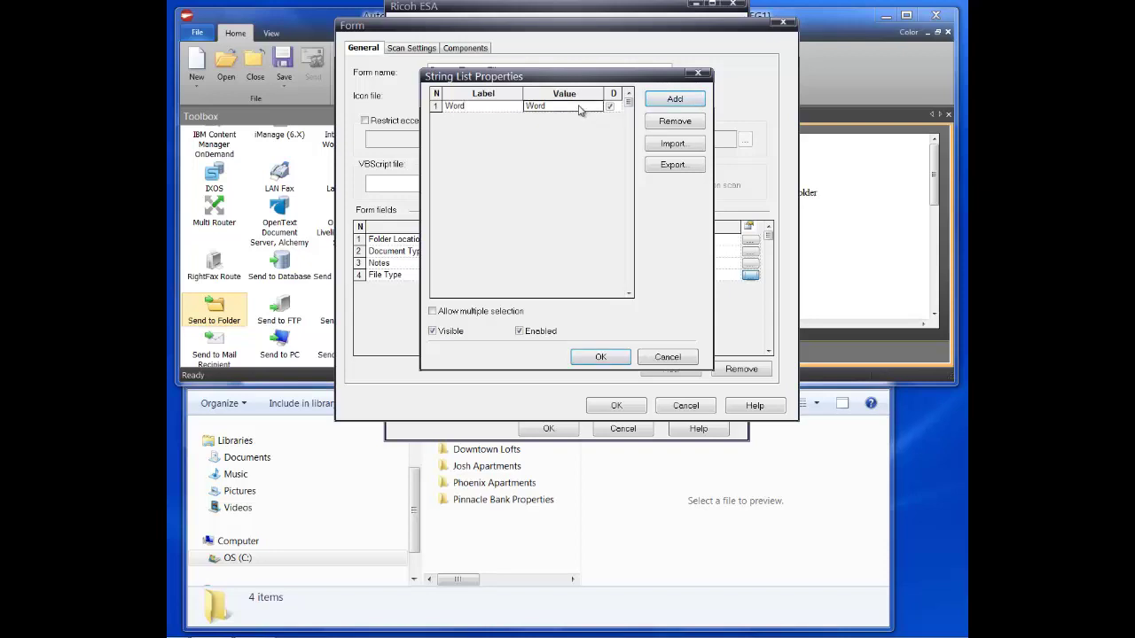
type("DOCX")
key("Tab")
left_click(674, 98)
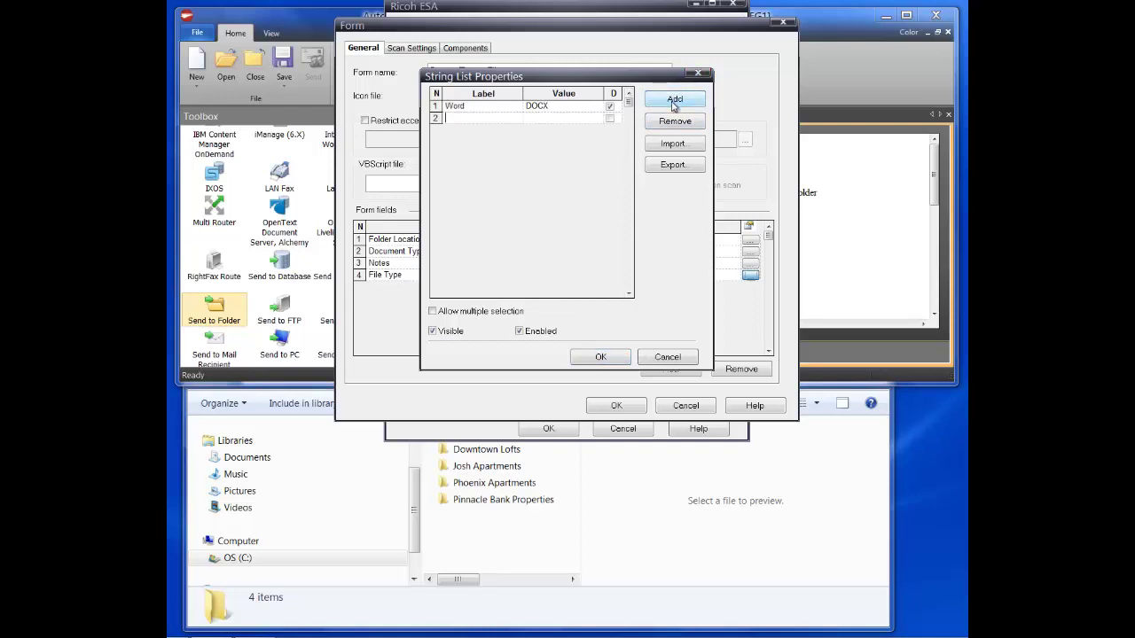
type("PDF")
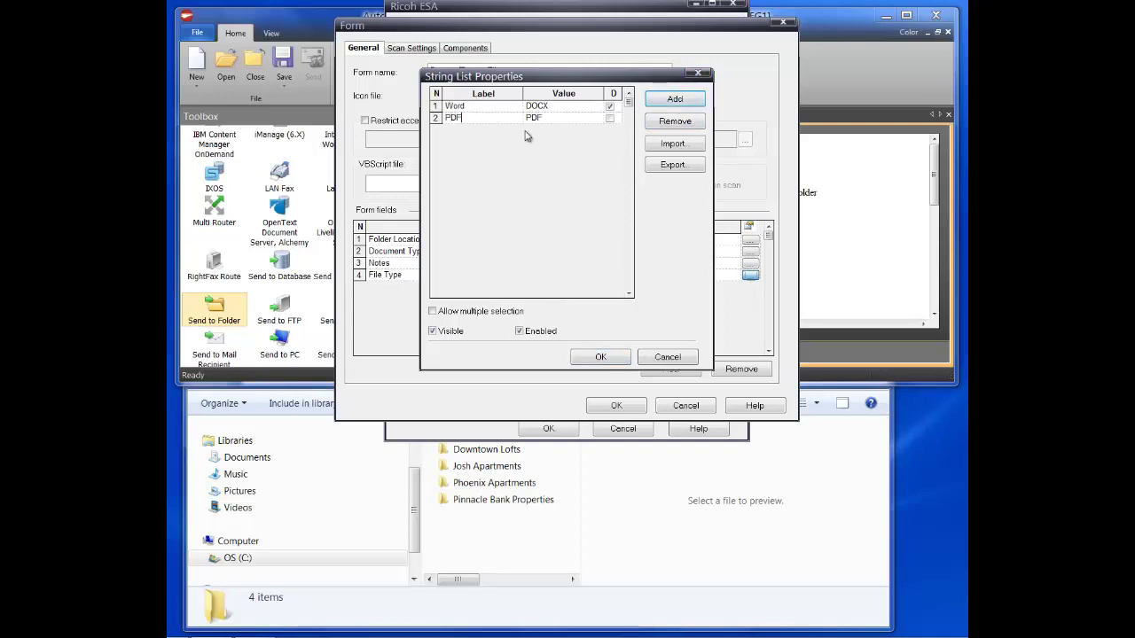
- Add Excel with value XLS and make PDF the default choice
left_click(672, 102)
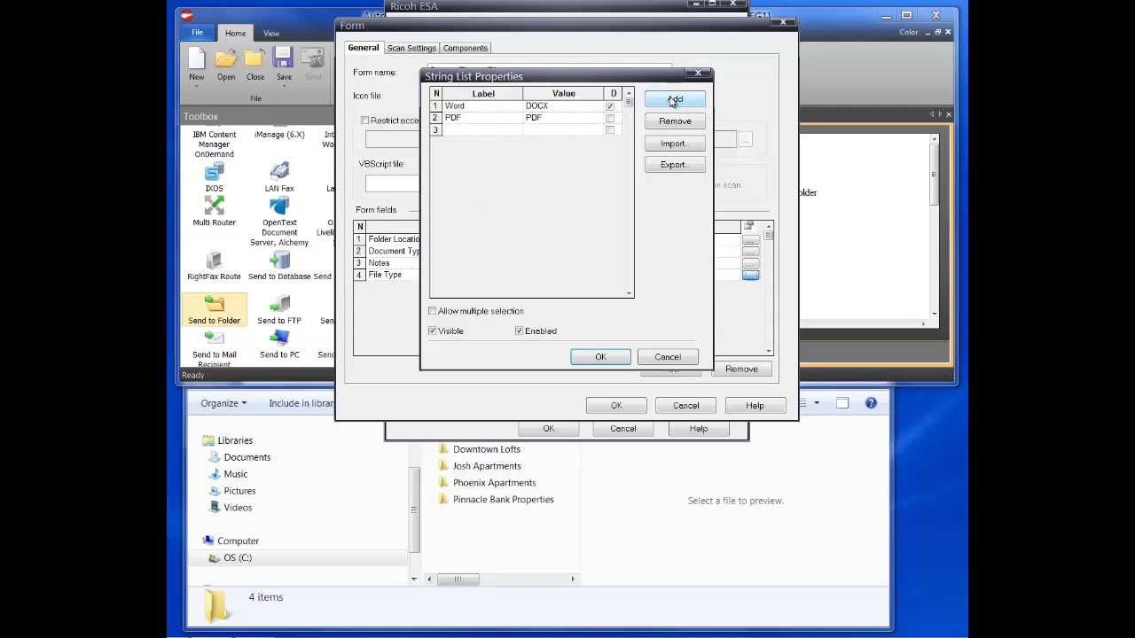
type("Excel")
left_click(560, 132)
type("XLS")
left_click(610, 118)
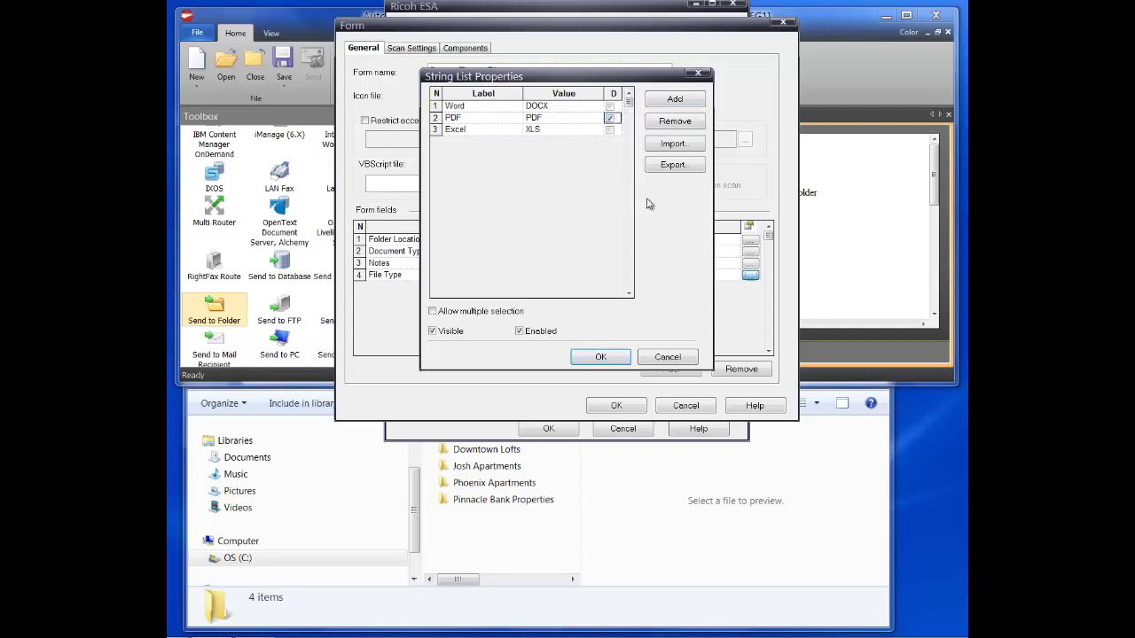
left_click(601, 357)
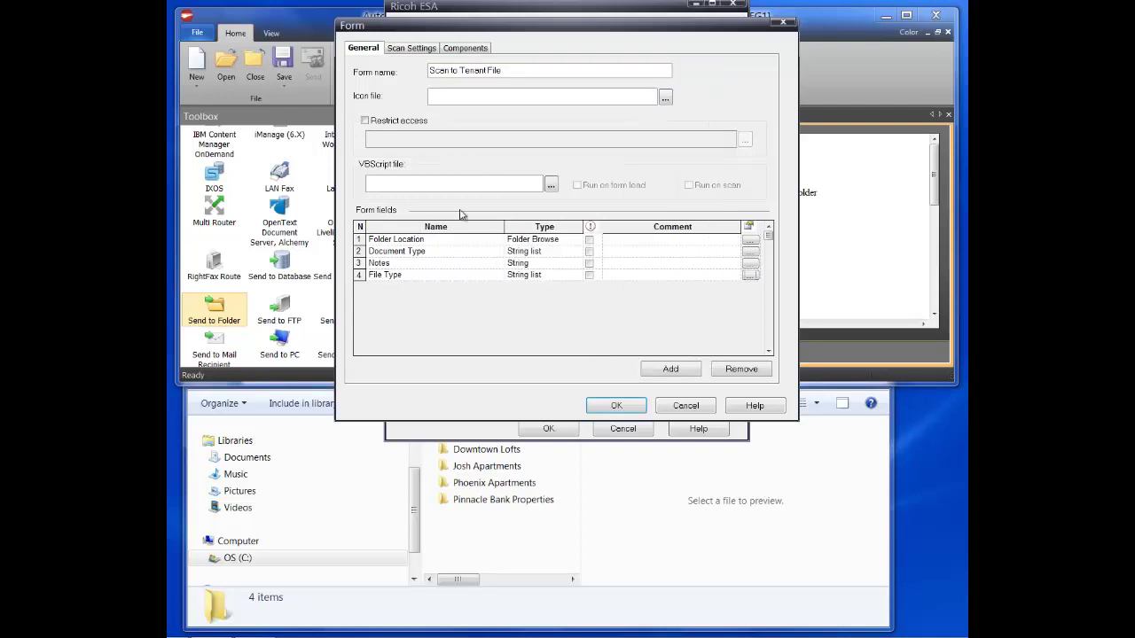
- Activate the ABBYY FineReader OCR component
left_click(473, 49)
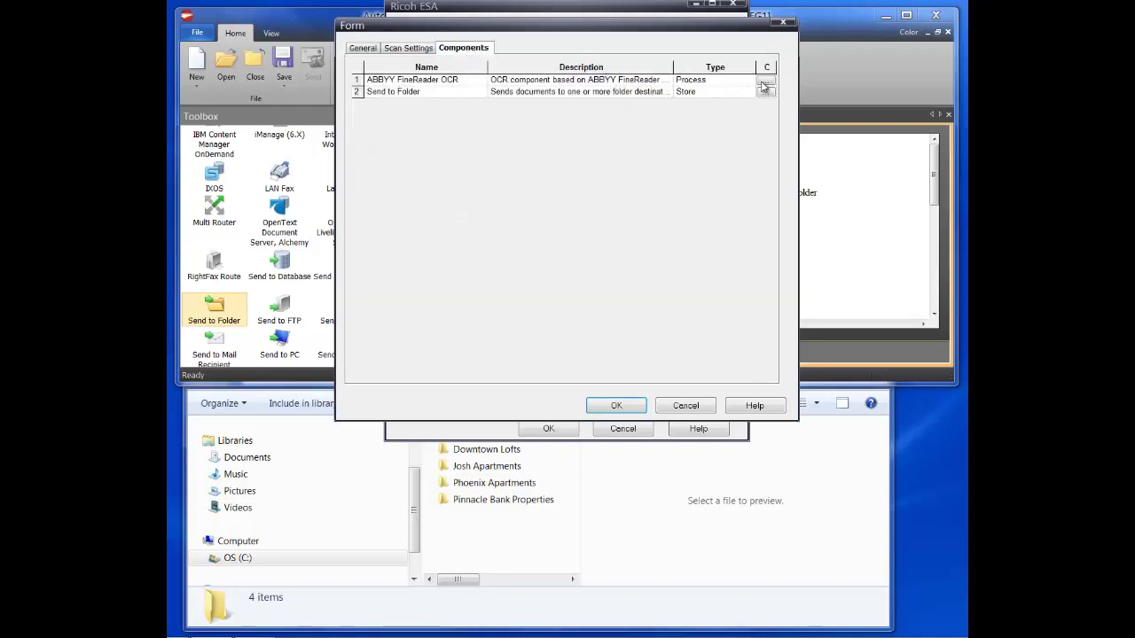
left_click(766, 80)
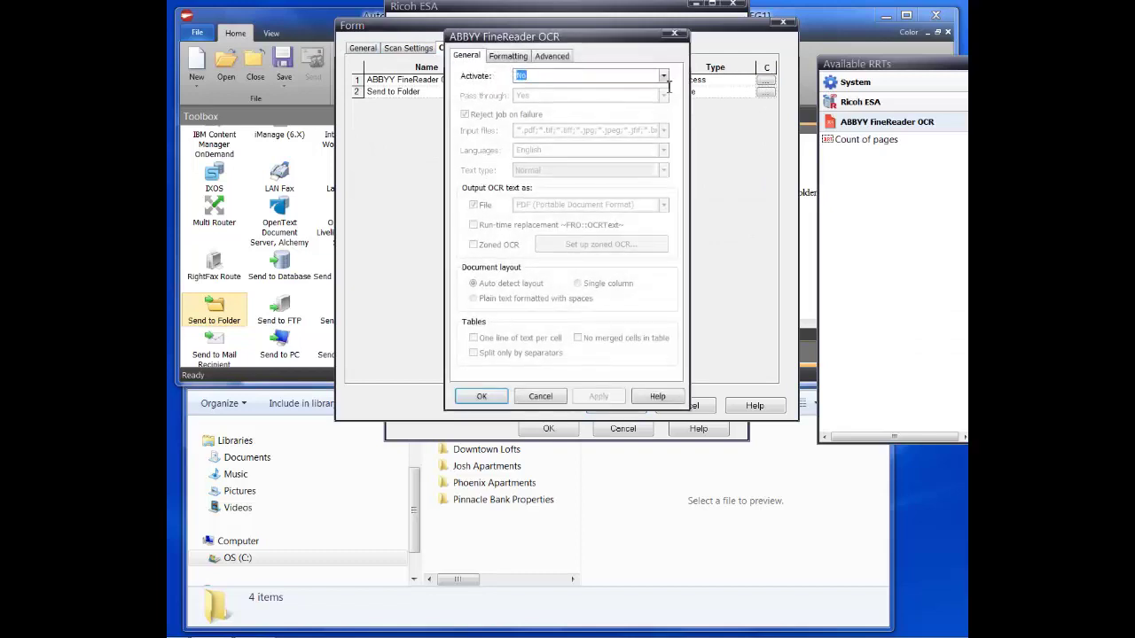
left_click(664, 77)
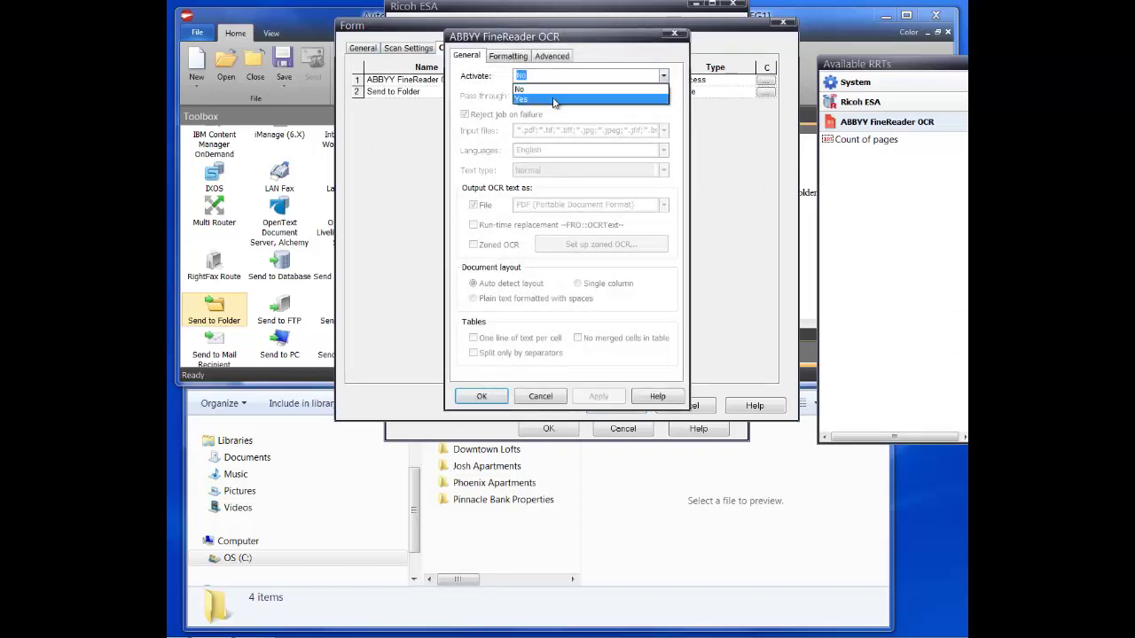
left_click(556, 99)
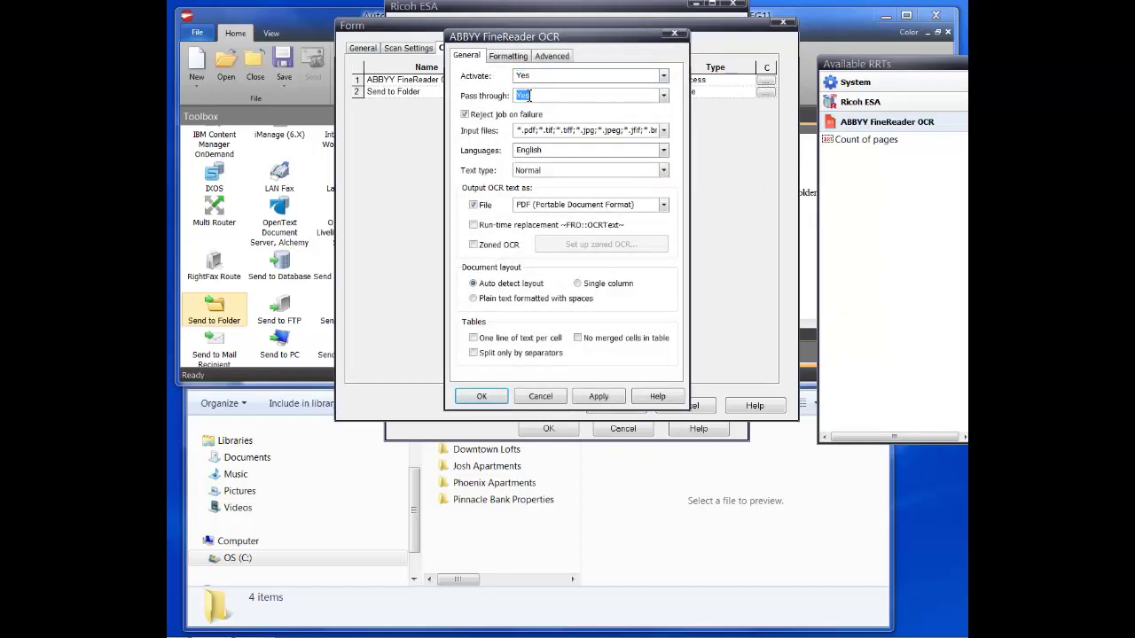
- Set the OCR output file format from the File Type field (~RCH::%File Type%~)
left_click(874, 102)
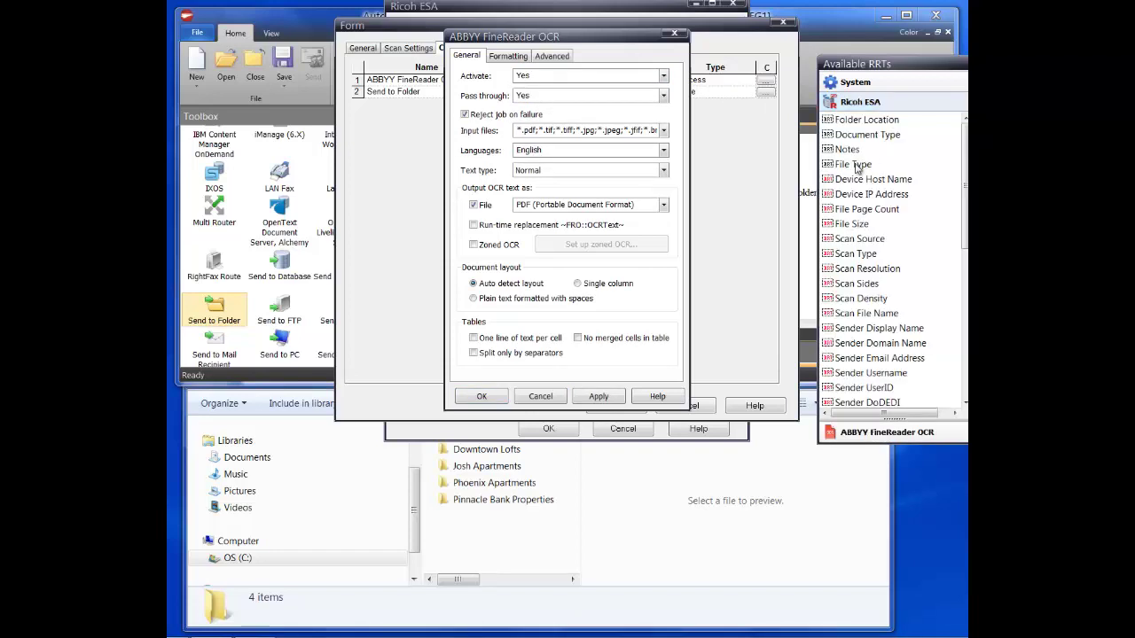
left_click_drag(857, 166, 568, 100)
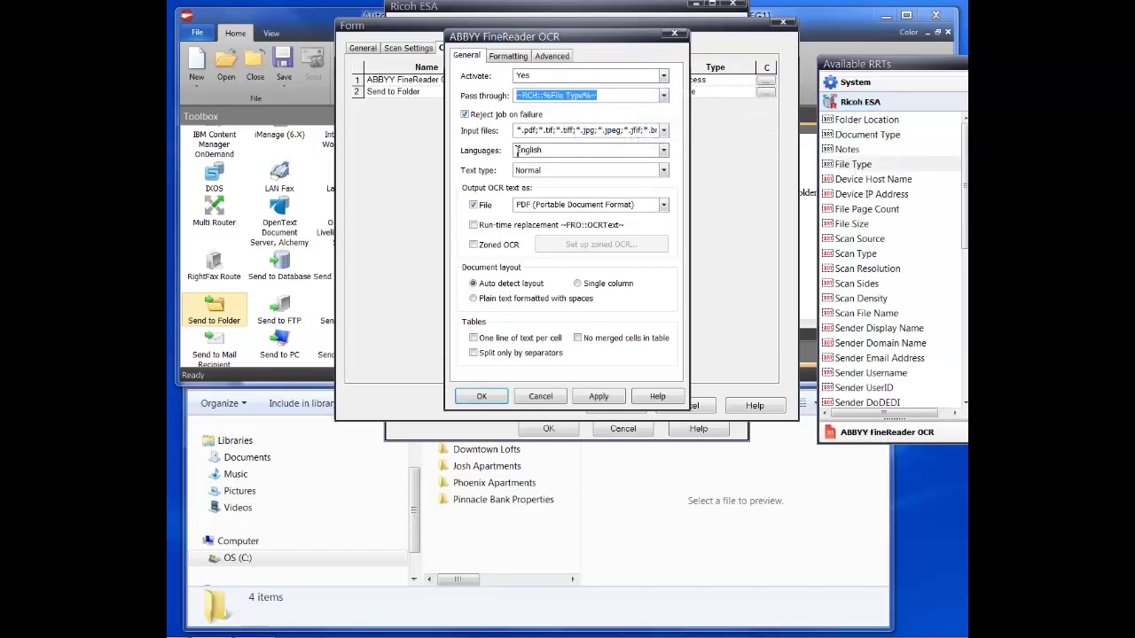
left_click(663, 206)
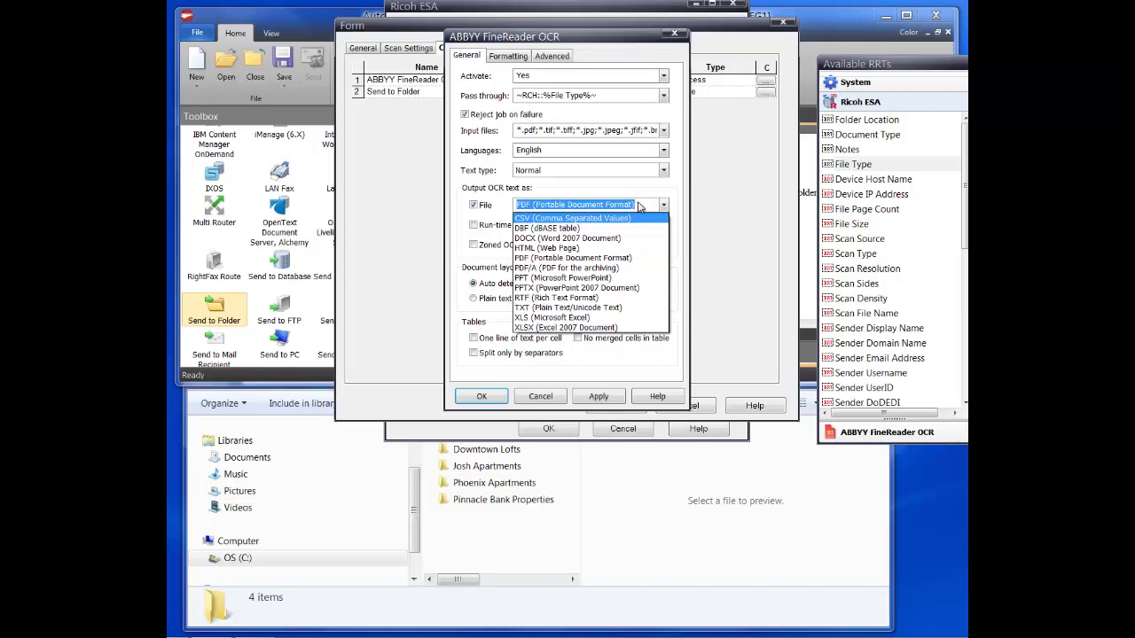
mouse_move(638, 206)
left_mouse_down()
mouse_move(619, 222)
mouse_move(658, 203)
mouse_move(638, 204)
left_mouse_up()
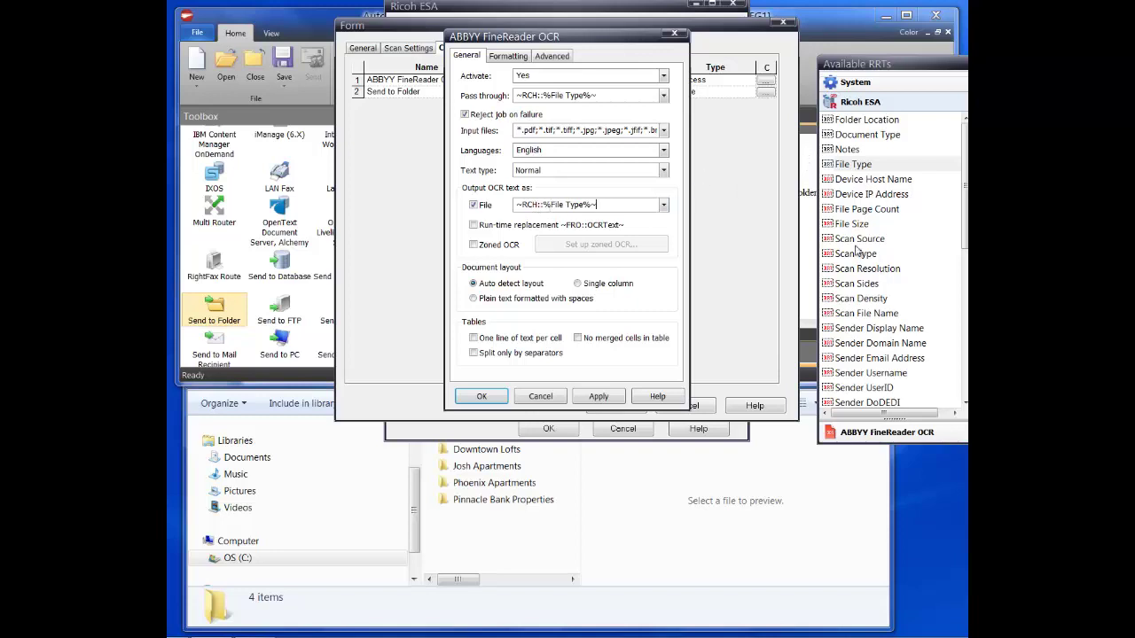
- Set OCR pass through to No and apply the settings
left_click(635, 95)
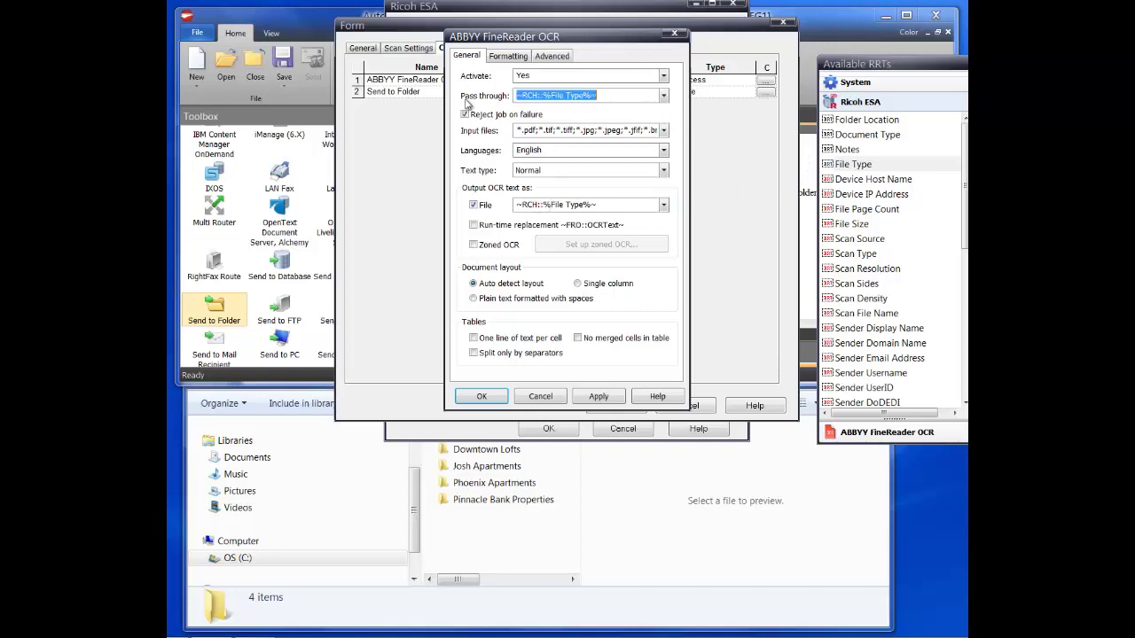
key("Delete")
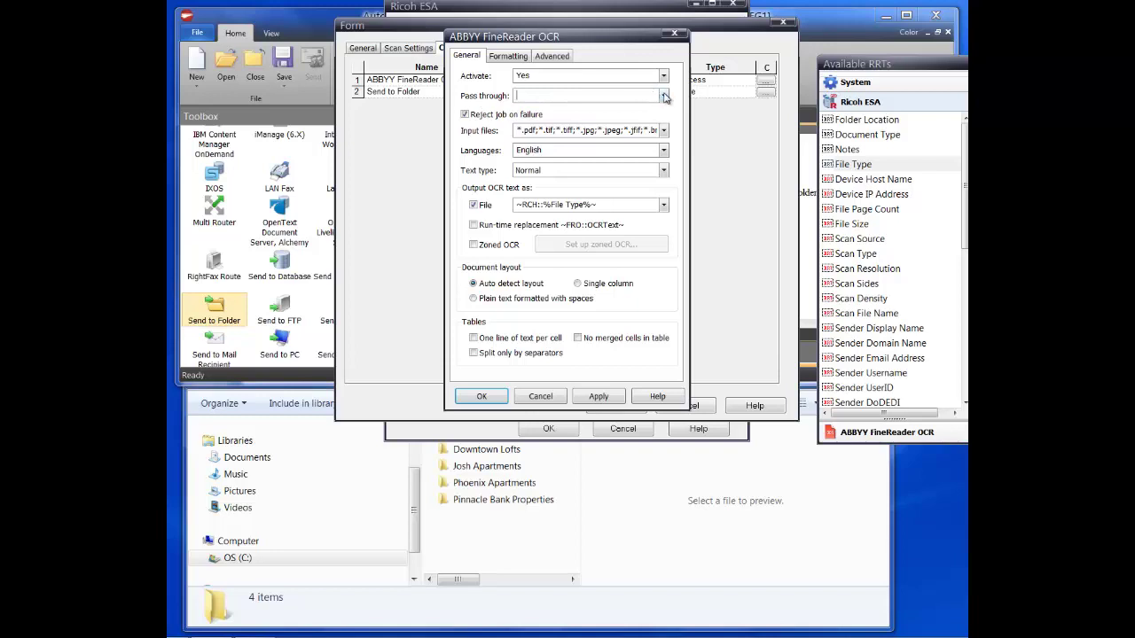
left_click(662, 95)
left_click(519, 107)
left_click(596, 396)
- Add a Send to Folder destination whose path comes from the Folder Location field
left_click(482, 397)
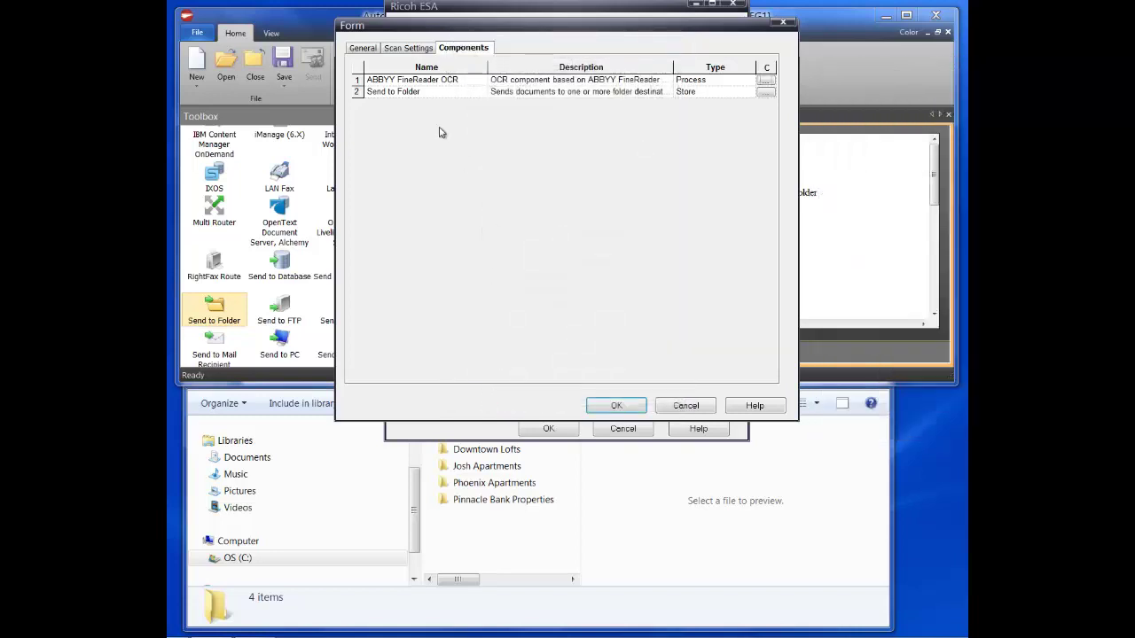
left_click(768, 93)
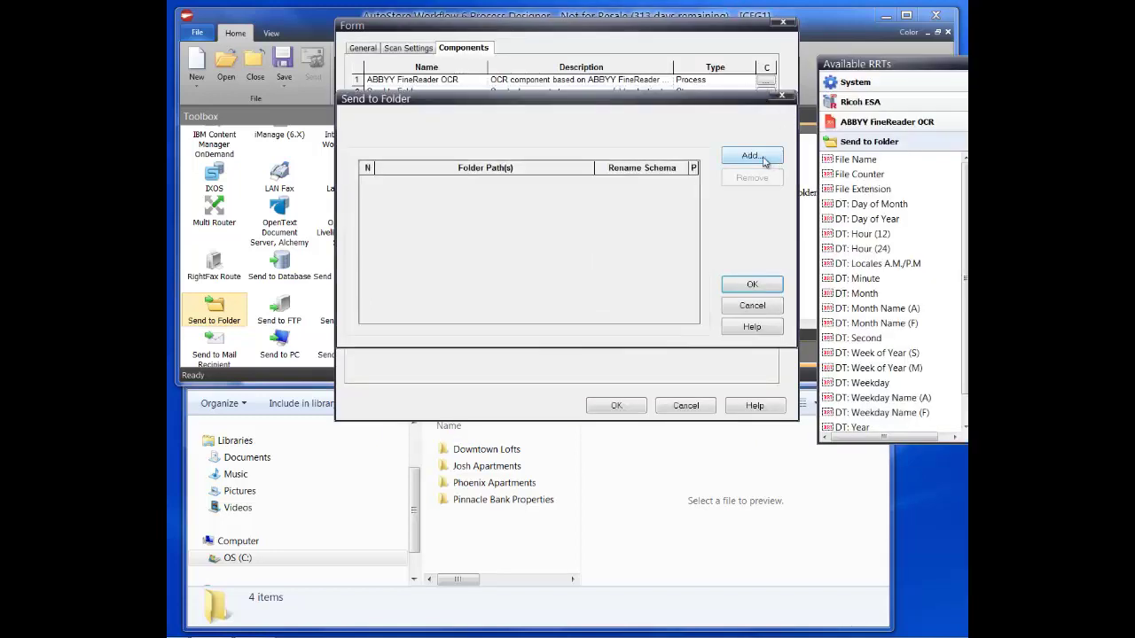
left_click(763, 158)
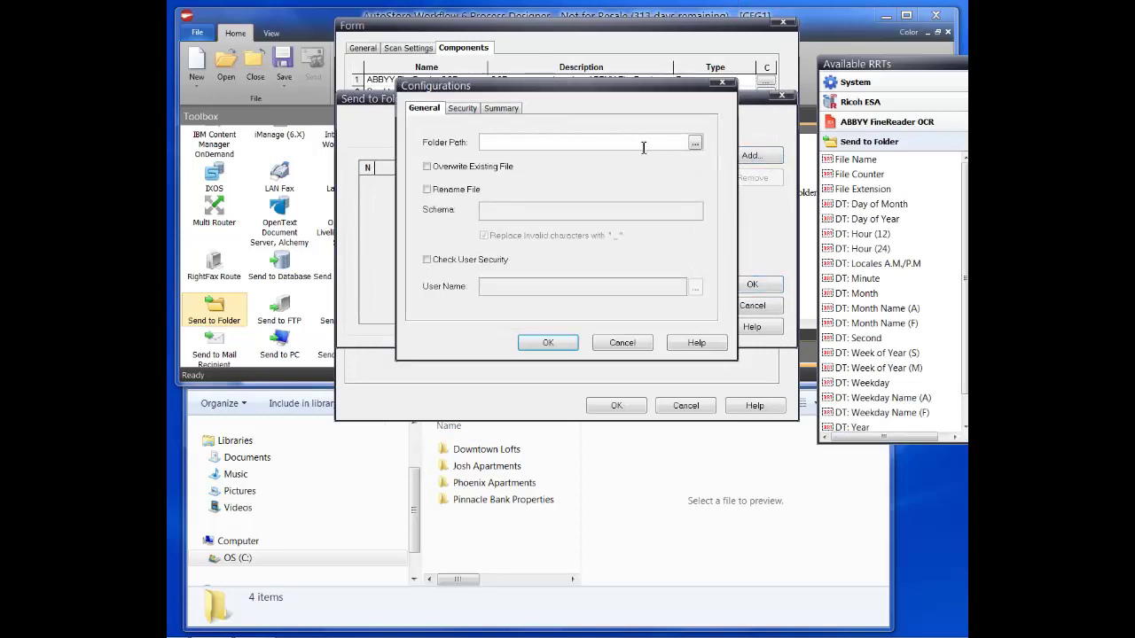
left_click(866, 105)
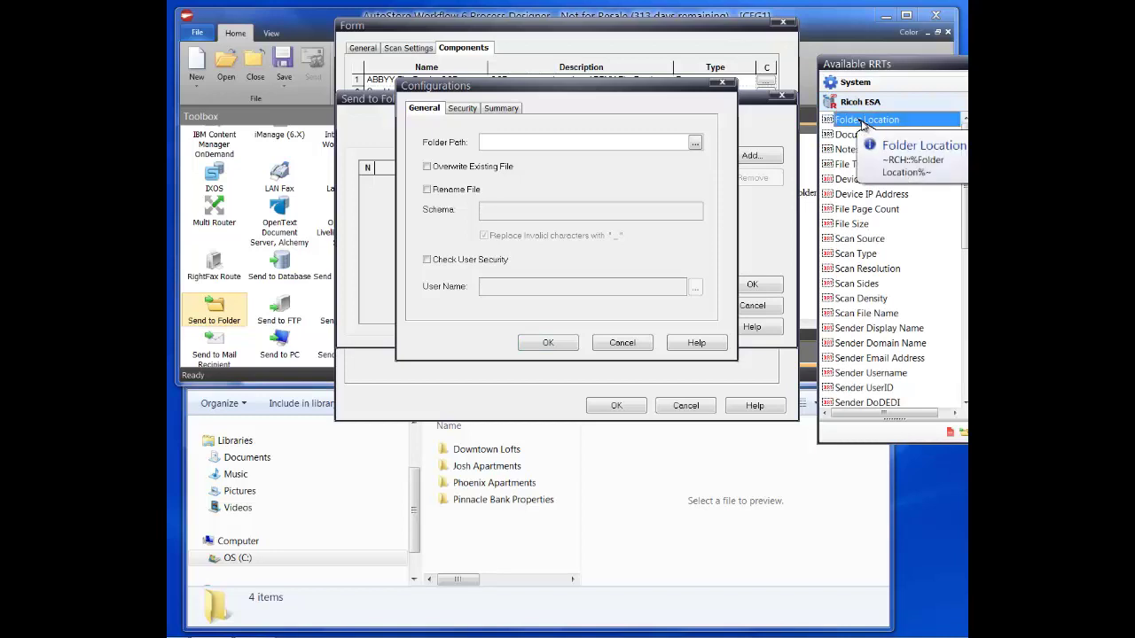
mouse_move(862, 124)
left_mouse_down()
mouse_move(609, 127)
mouse_move(555, 143)
left_mouse_up()
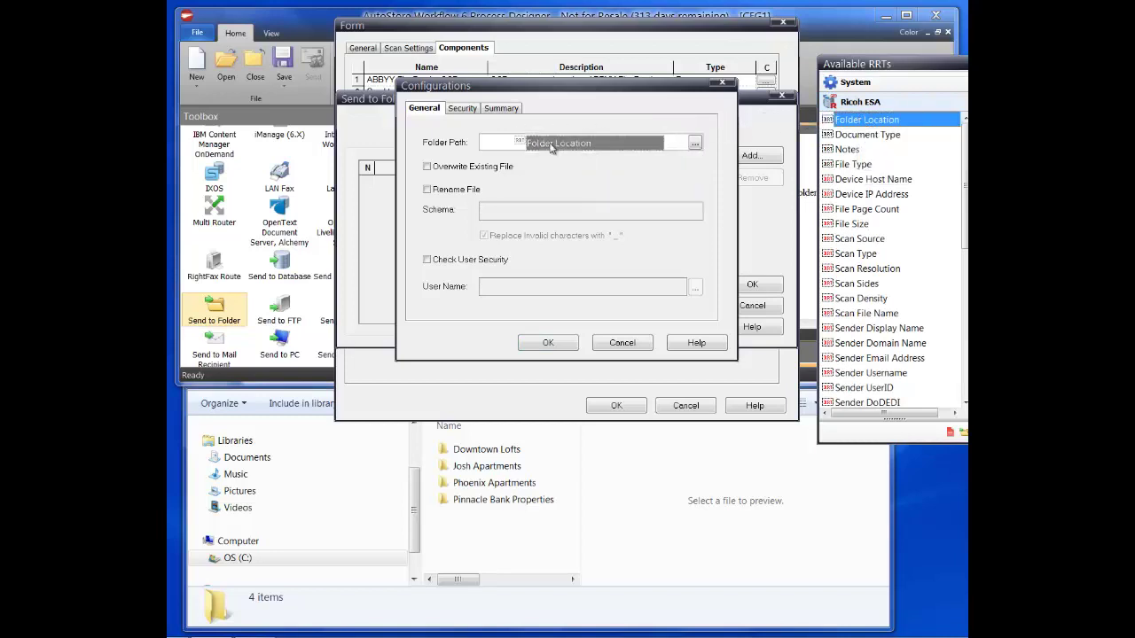
left_click(551, 148)
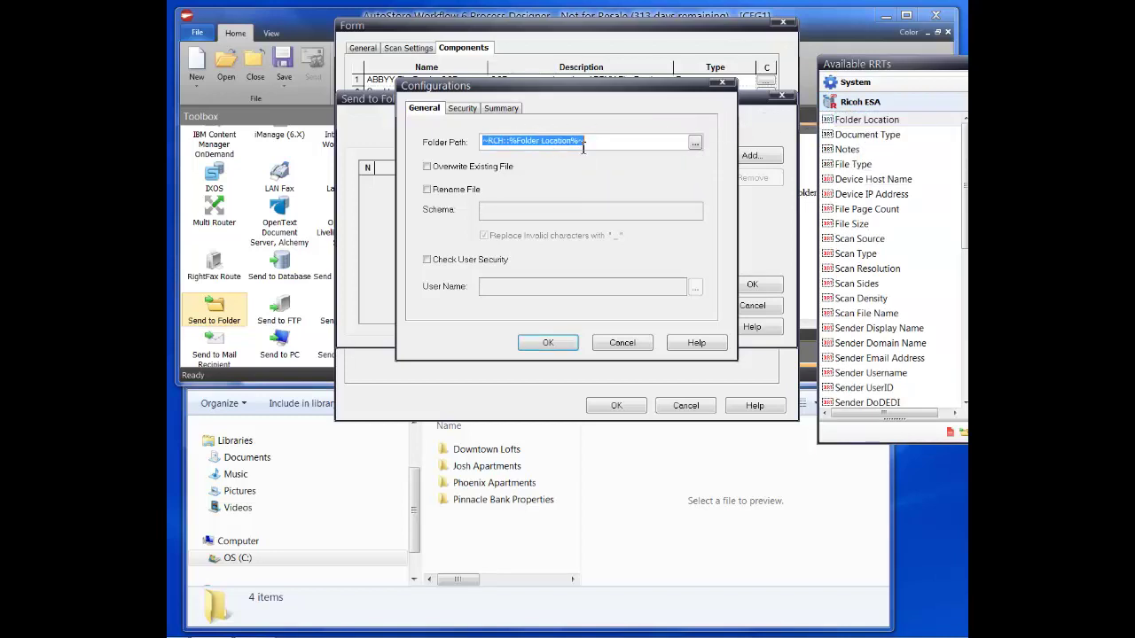
- Enable file renaming and start the schema with Document Type followed by an underscore
left_click(427, 189)
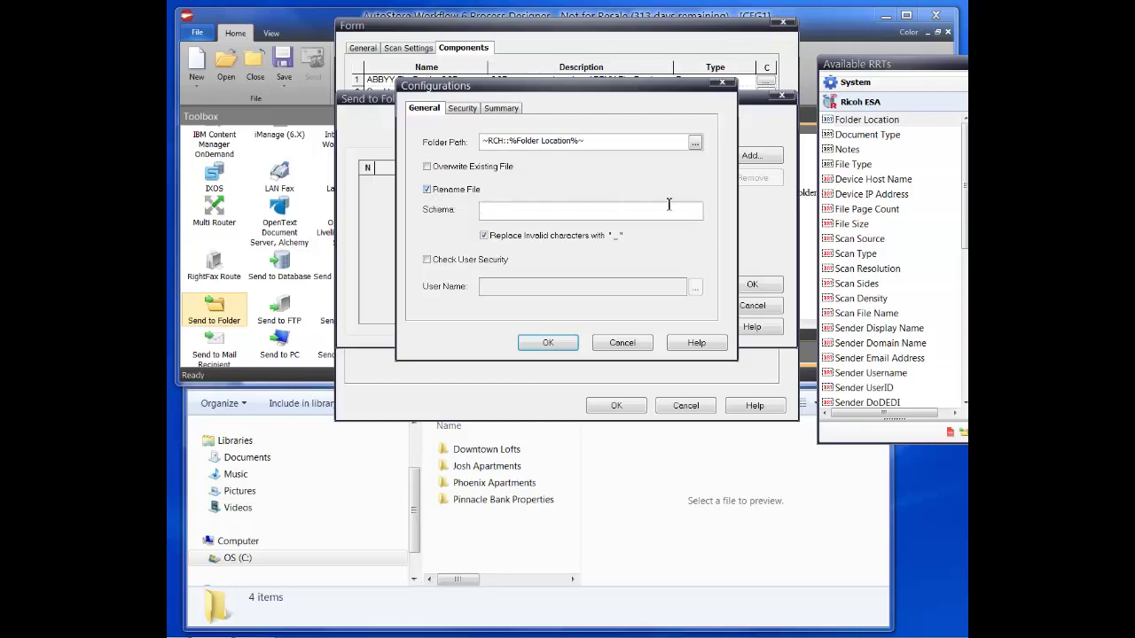
left_click(858, 134)
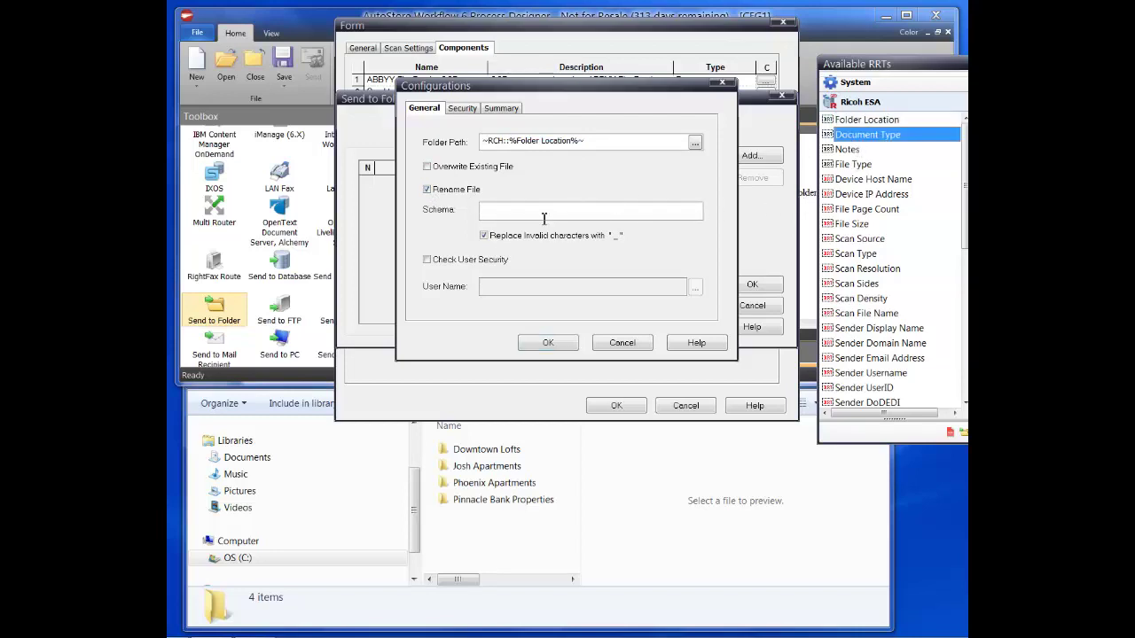
mouse_move(858, 134)
left_mouse_down()
mouse_move(620, 180)
mouse_move(591, 208)
left_mouse_up()
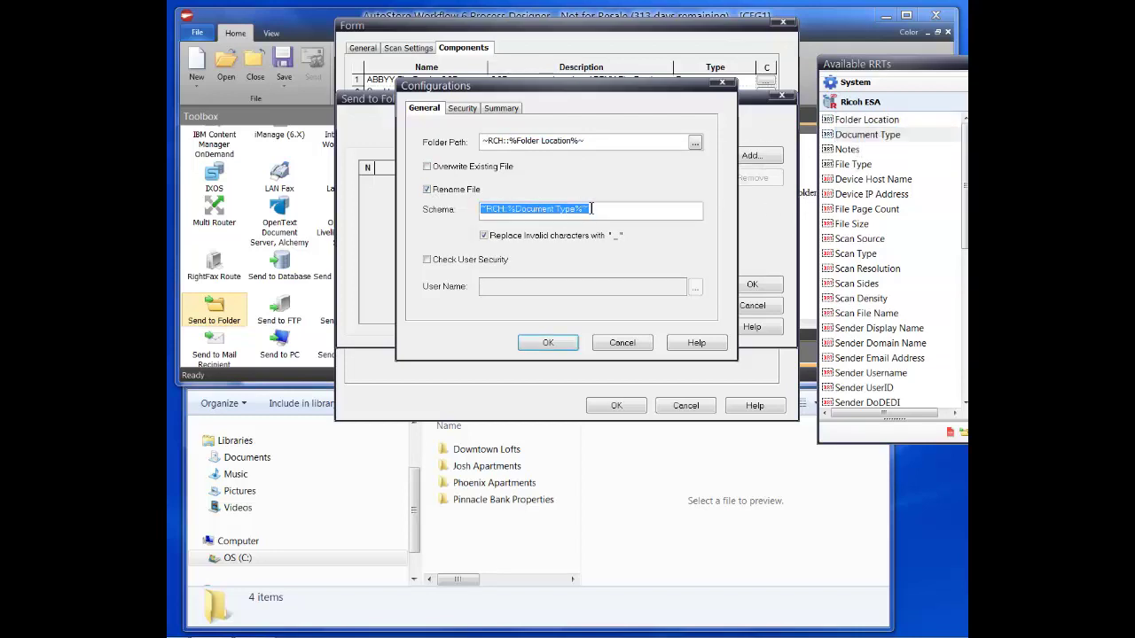
left_click(592, 208)
type("_")
- Append Notes, an underscore, File Counter and File Extension to the naming schema
left_click(857, 151)
mouse_move(858, 152)
left_mouse_down()
mouse_move(674, 185)
mouse_move(635, 215)
left_mouse_up()
left_click(669, 211)
type("_")
left_click(922, 149)
left_click(886, 177)
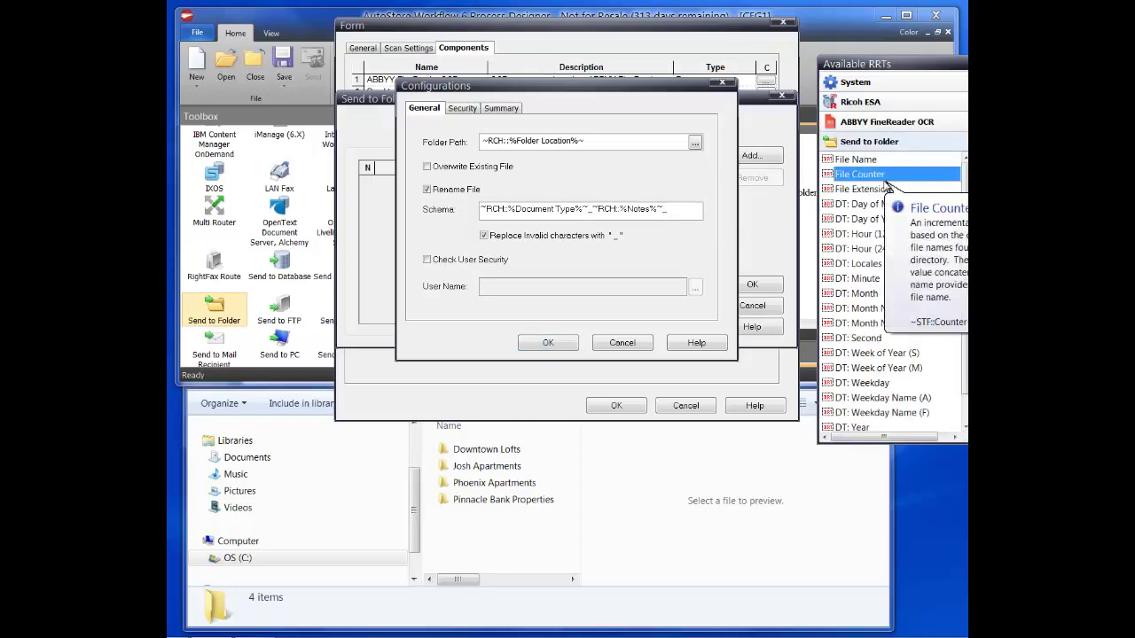
left_click(878, 189, "shift")
mouse_move(874, 174)
left_mouse_down()
mouse_move(753, 182)
mouse_move(670, 218)
left_mouse_up()
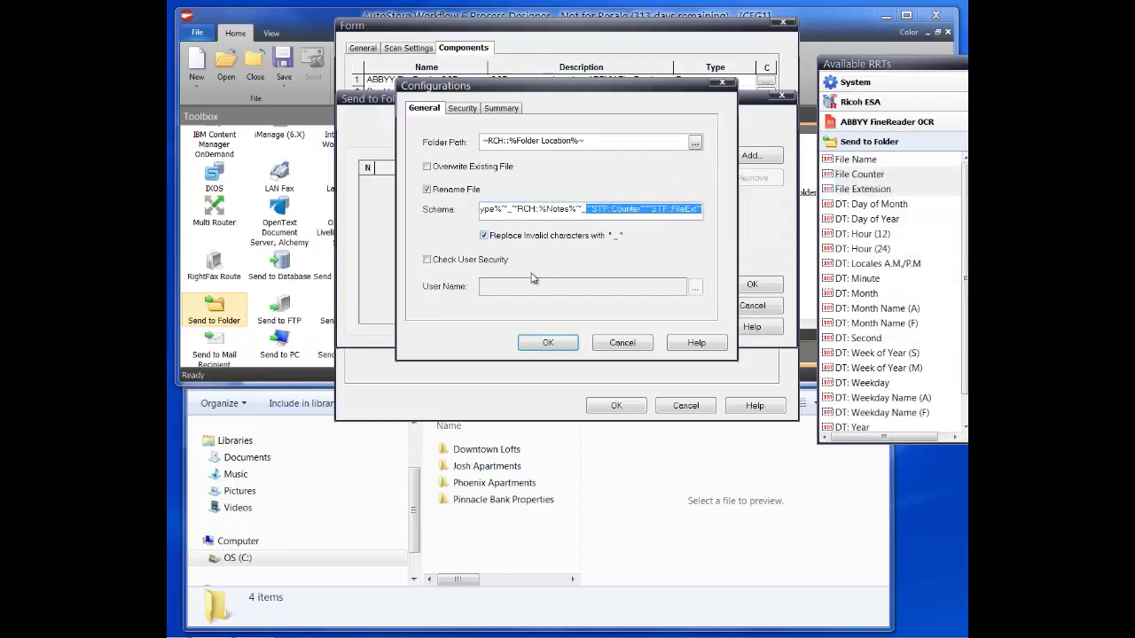
- Confirm the folder, renaming and Send to Folder settings and save the form
left_click(549, 342)
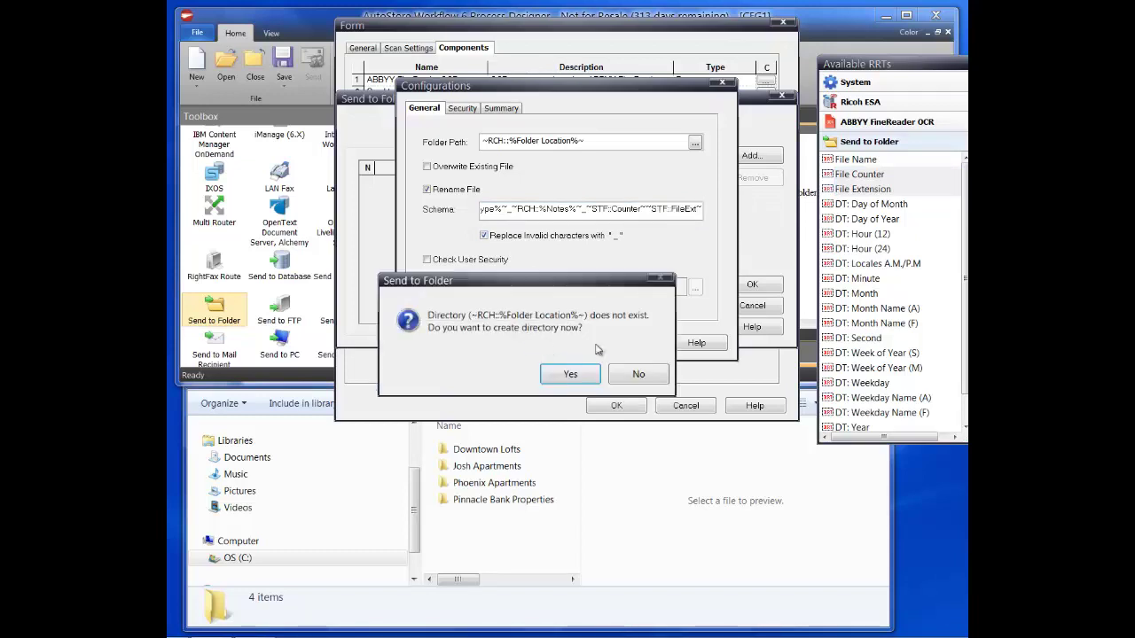
left_click(665, 380)
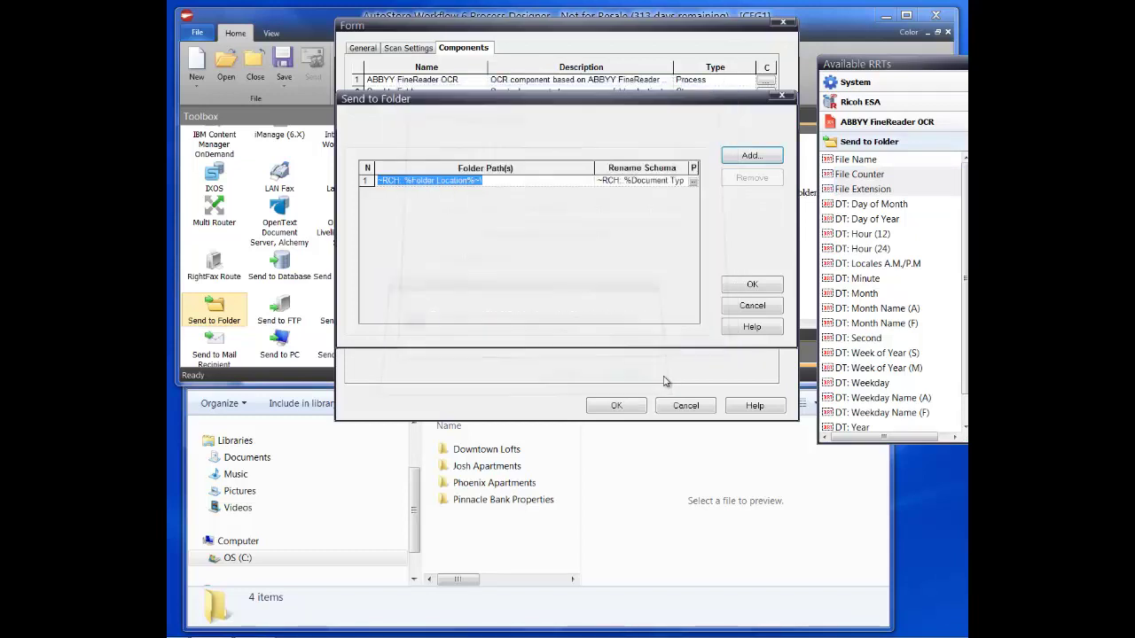
left_click(750, 284)
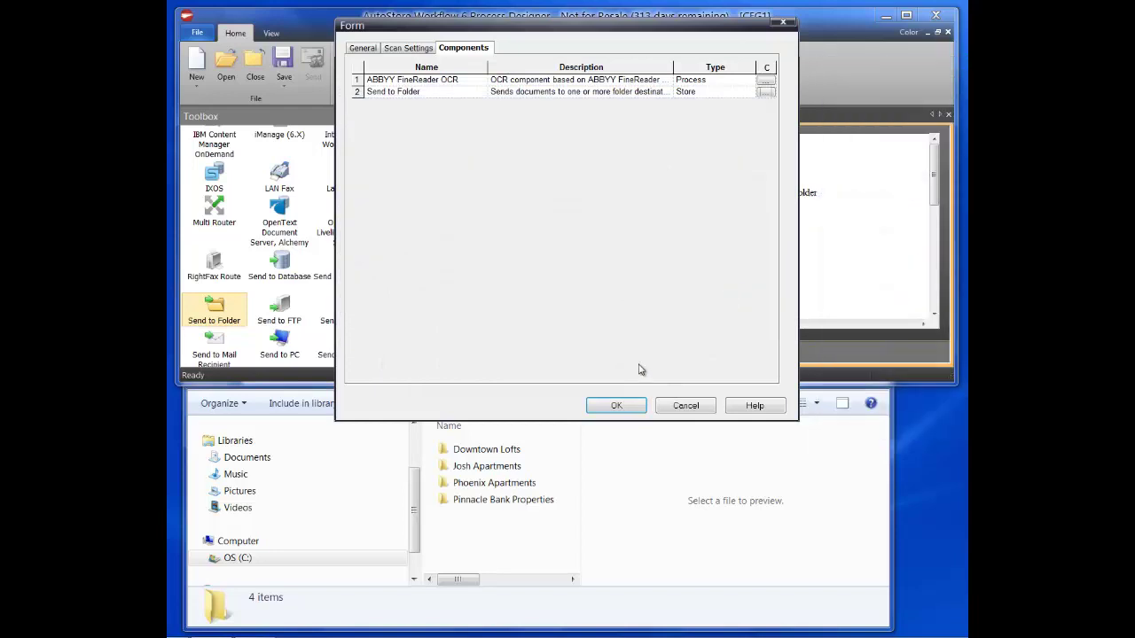
left_click(614, 406)
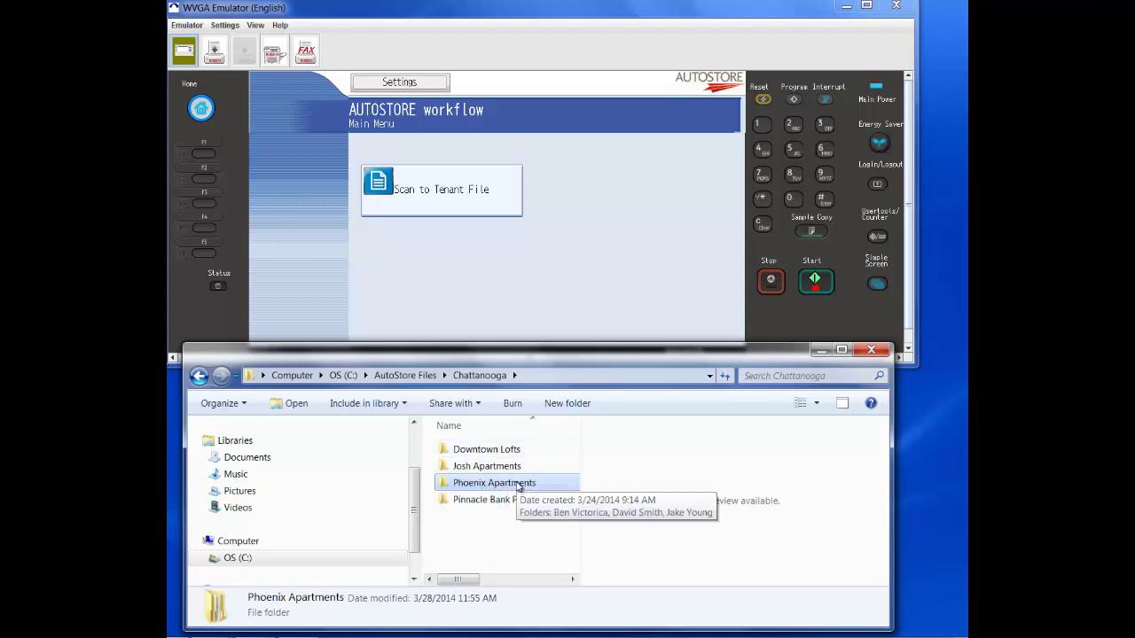
- Open Phoenix Apartments and then its last tenant's empty folder
double_click(518, 484)
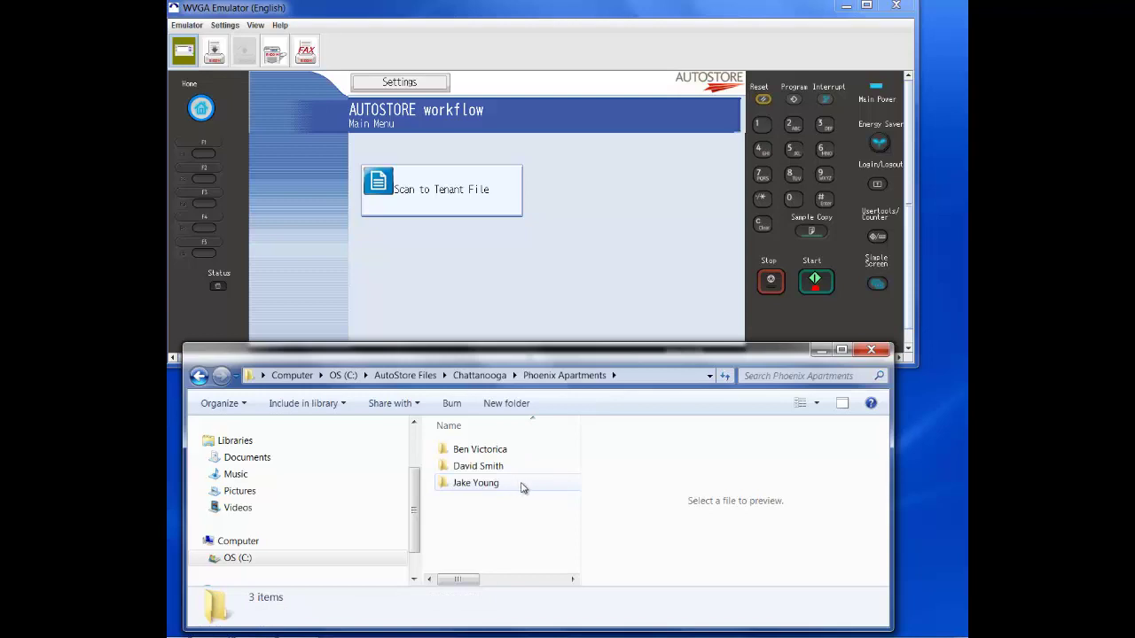
double_click(518, 486)
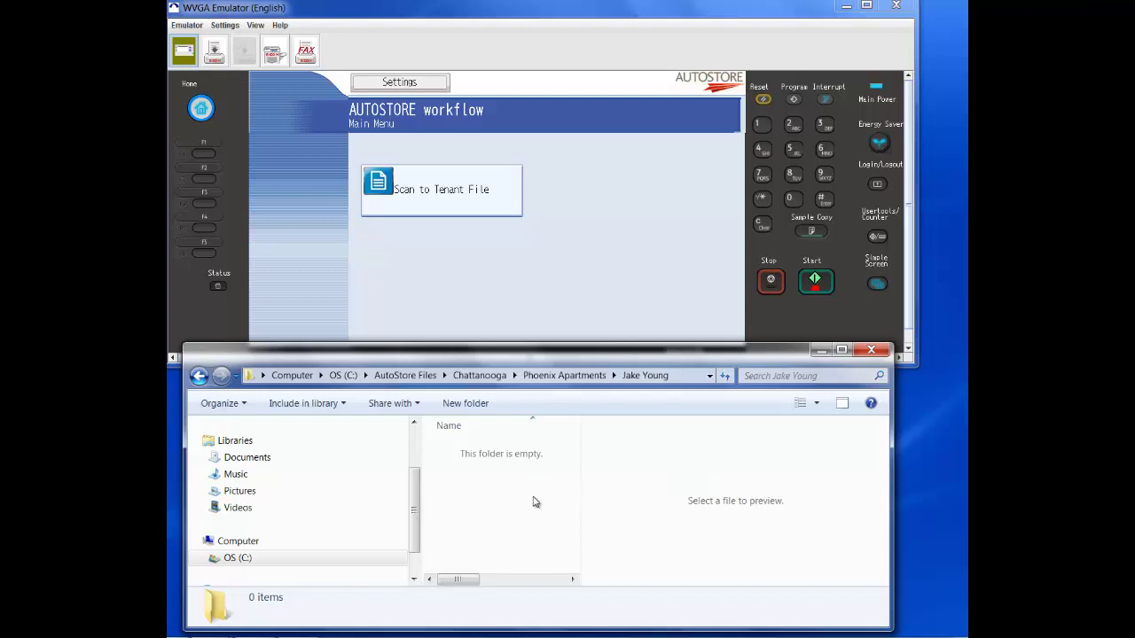
- Open Scan to Tenant File and set Folder Location to the last Phoenix Apartments tenant folder
left_click(456, 197)
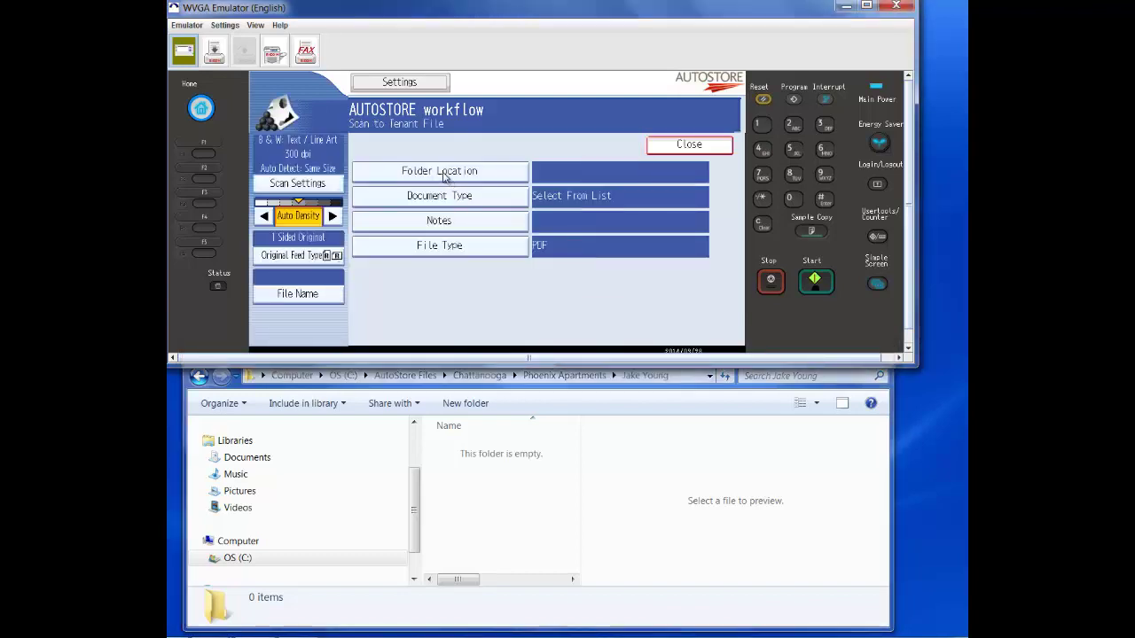
left_click(445, 178)
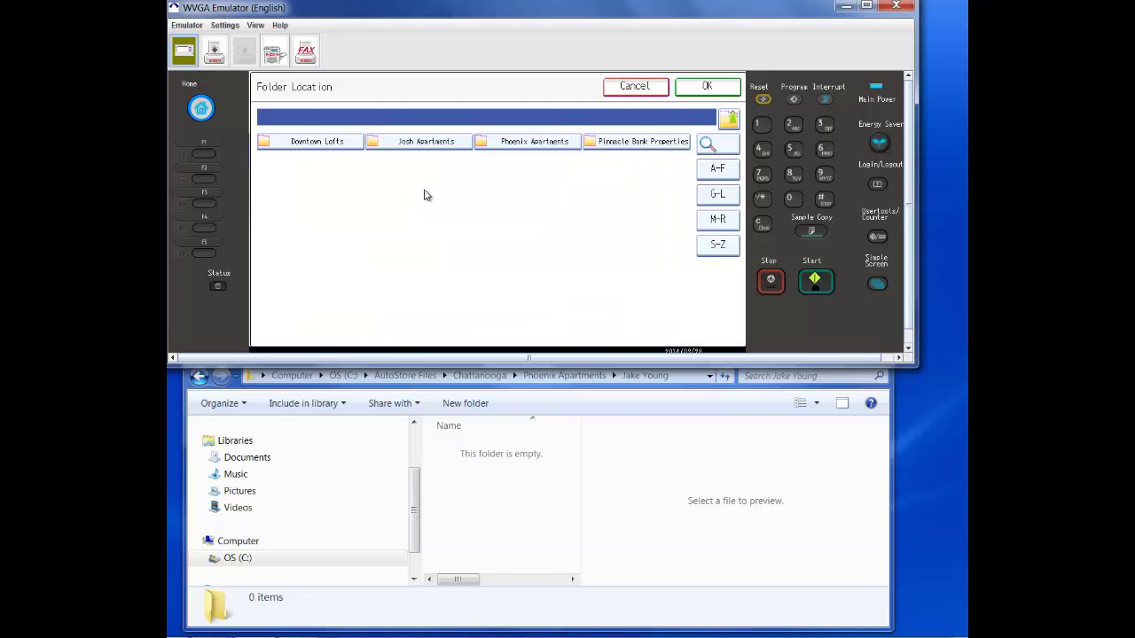
left_click(548, 149)
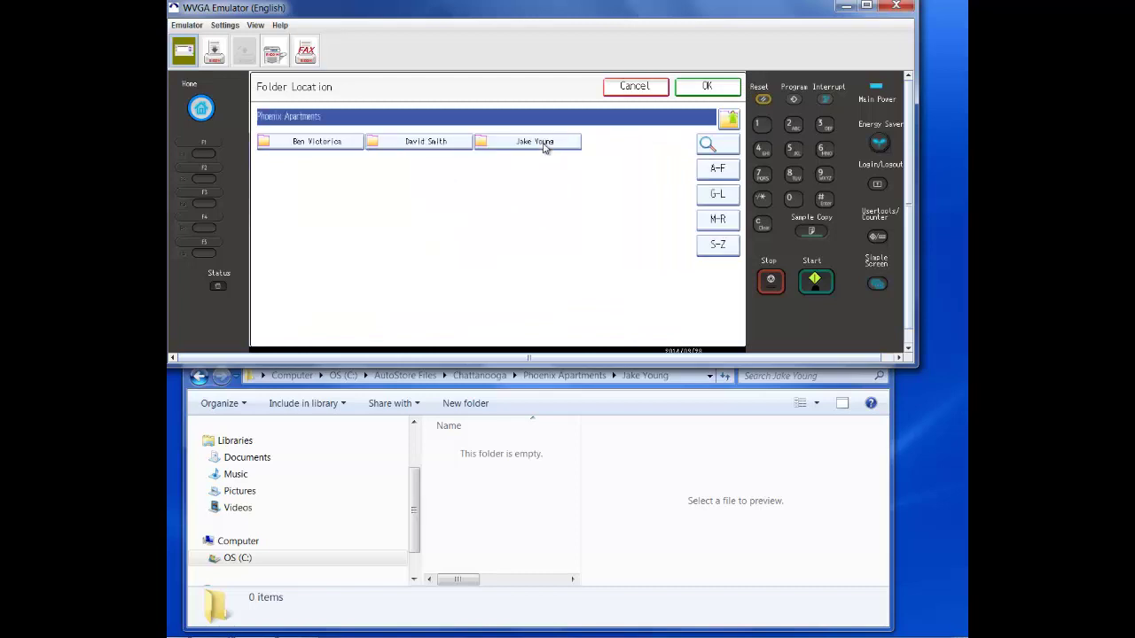
left_click(544, 147)
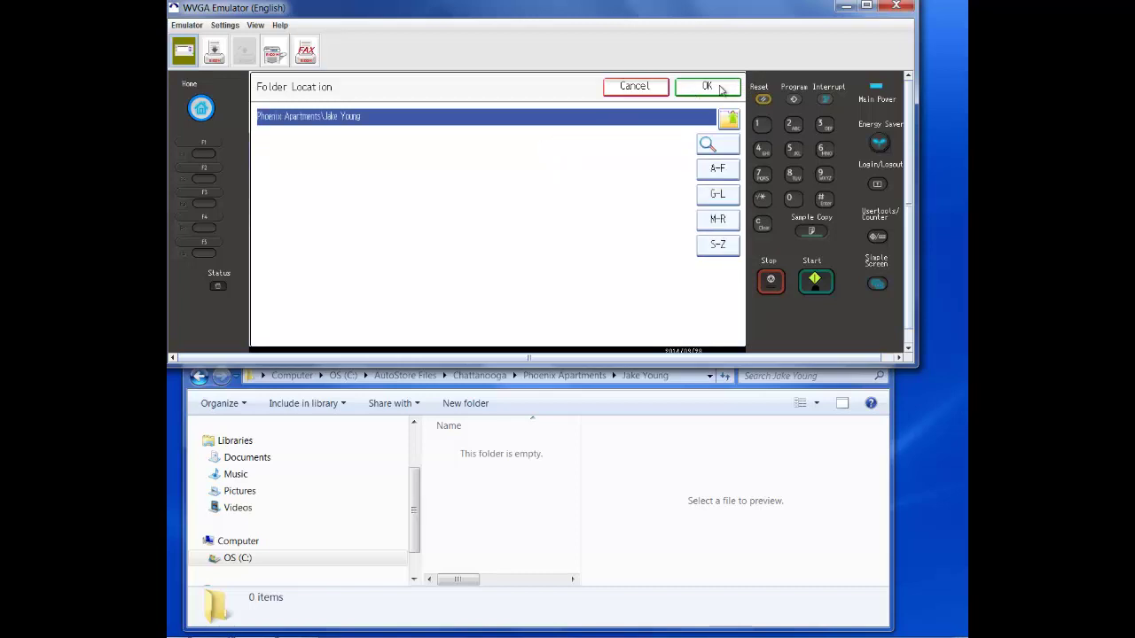
left_click(707, 87)
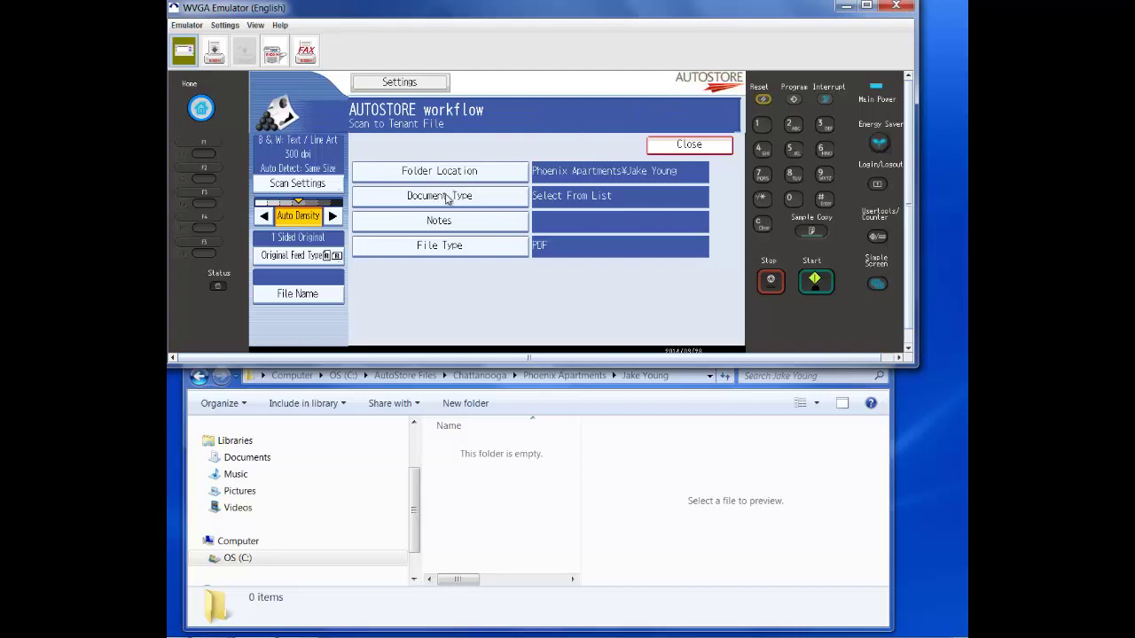
- Choose Lease as the document type and enter 'New Contract' as the note
left_click(446, 197)
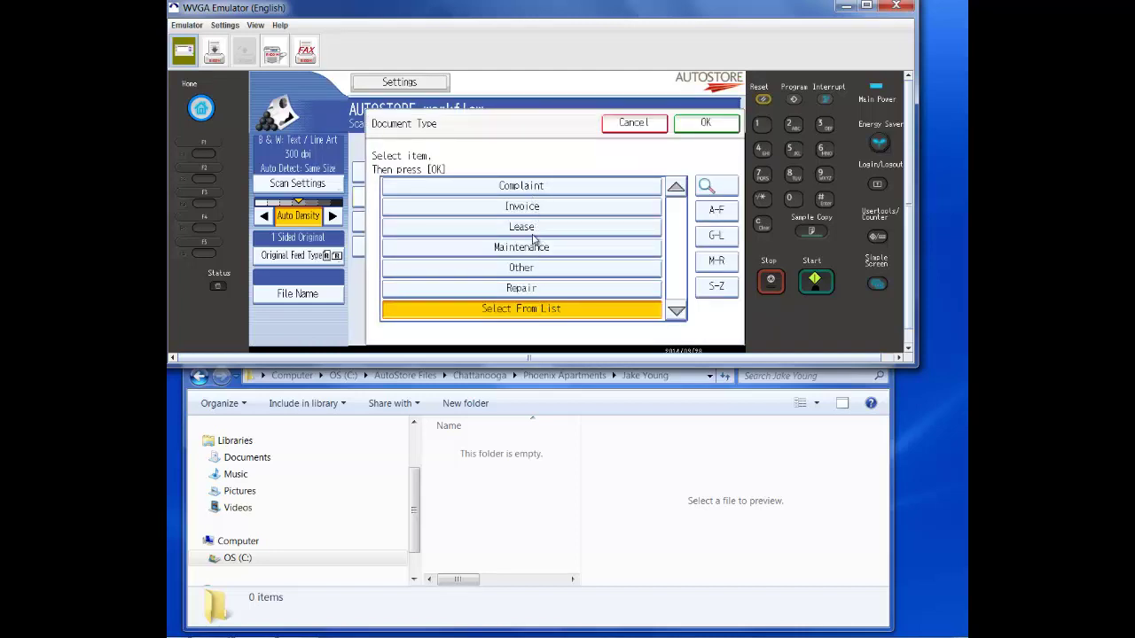
left_click(535, 232)
left_click(697, 124)
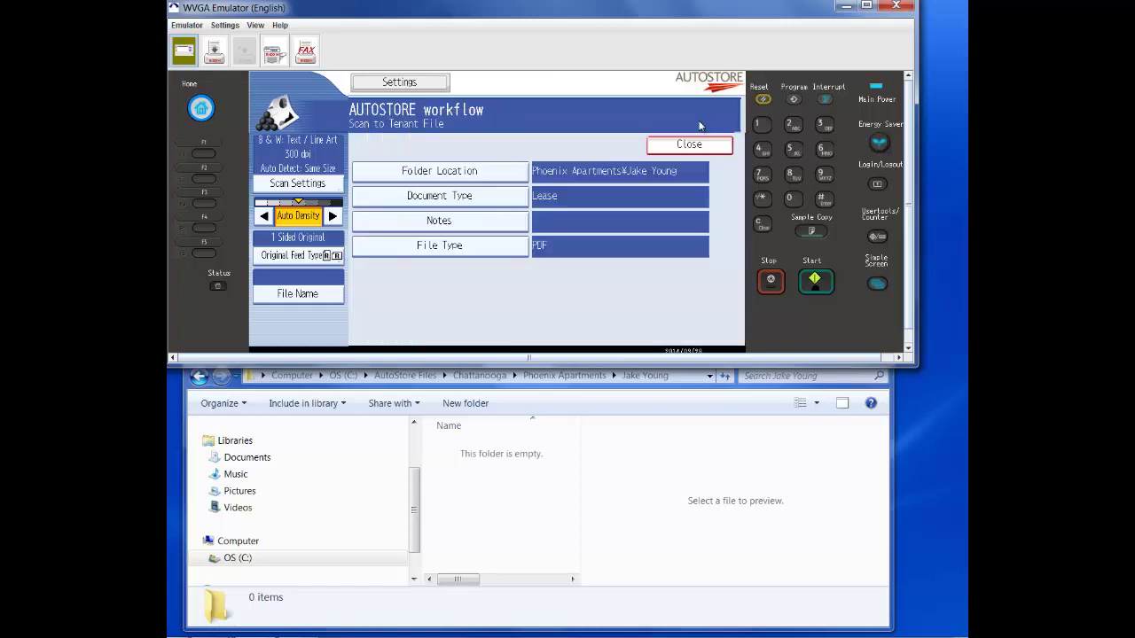
left_click(516, 229)
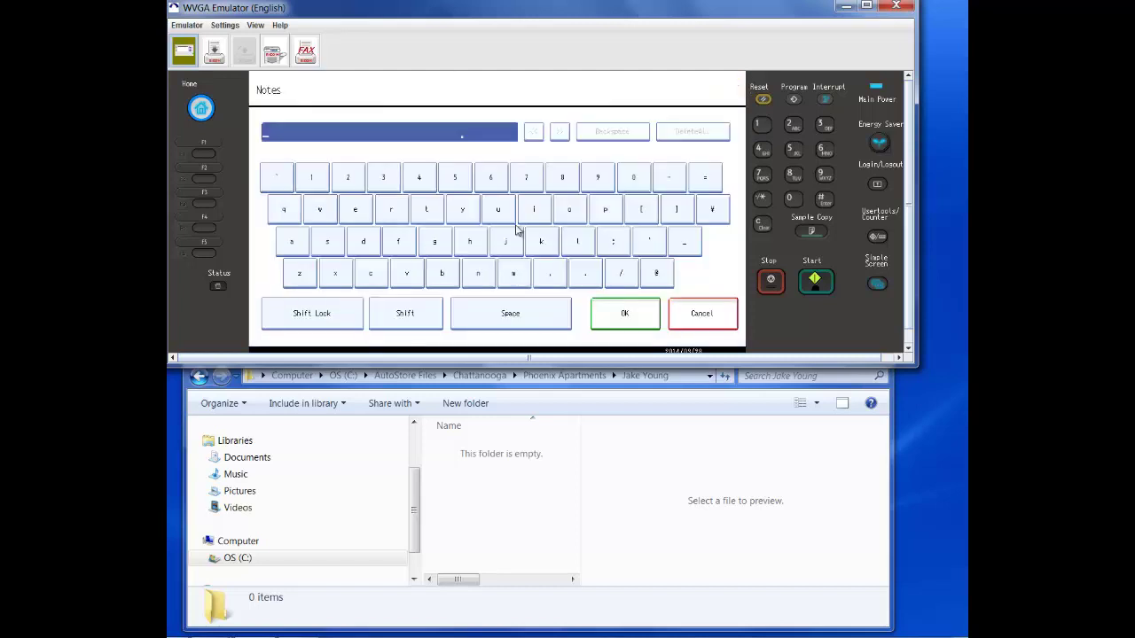
type("New Contract")
left_click(631, 324)
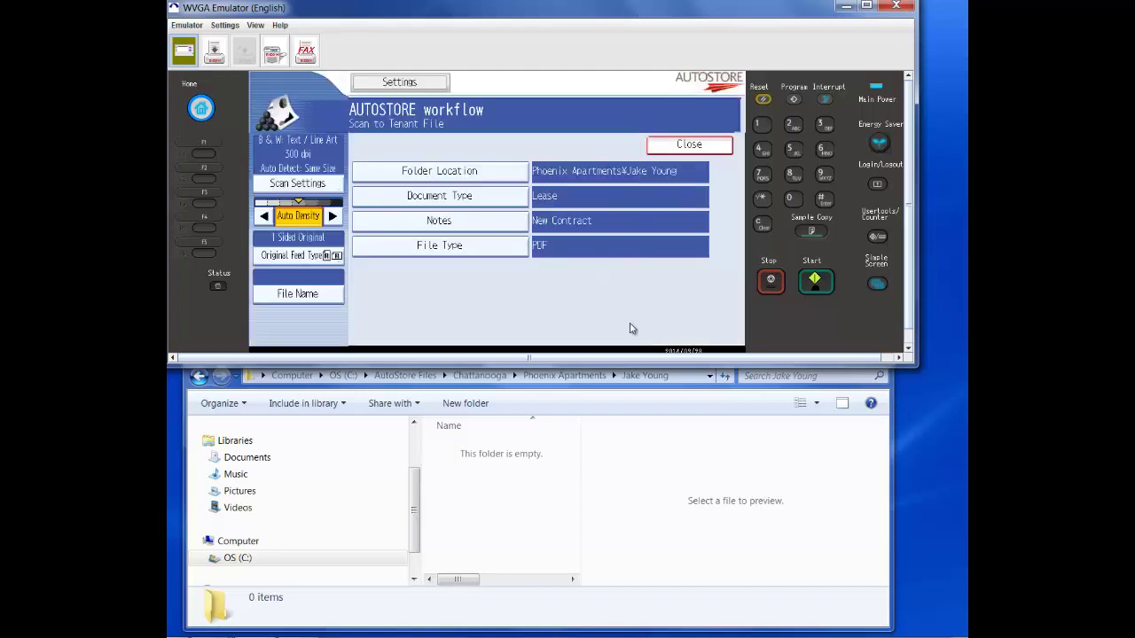
- Choose Word as the output file type
left_click(455, 246)
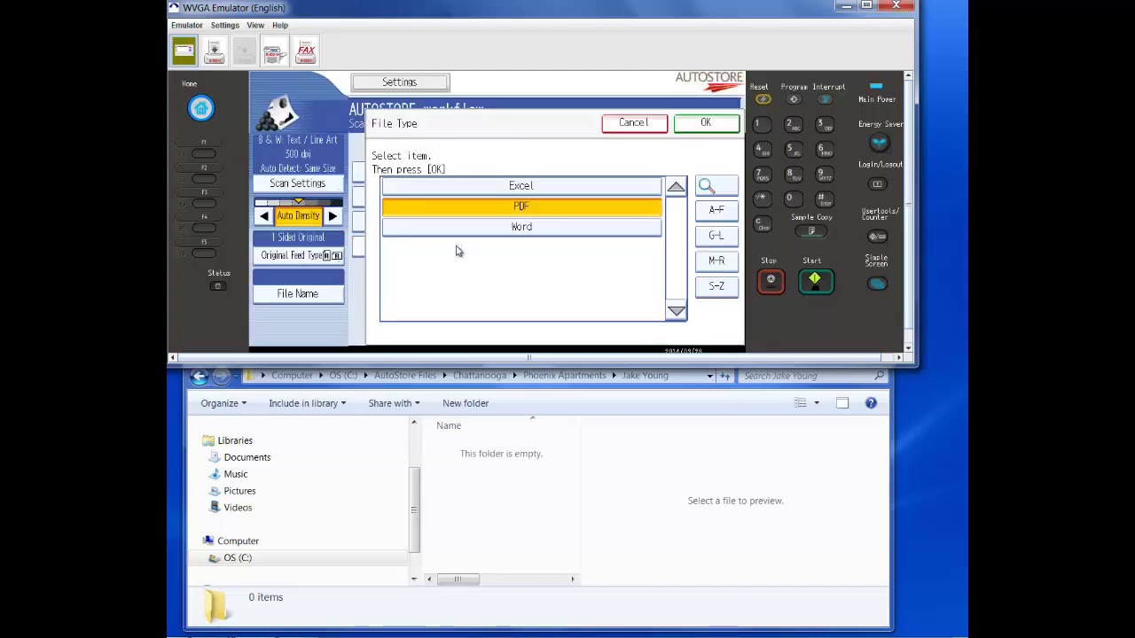
left_click(495, 232)
left_click(707, 126)
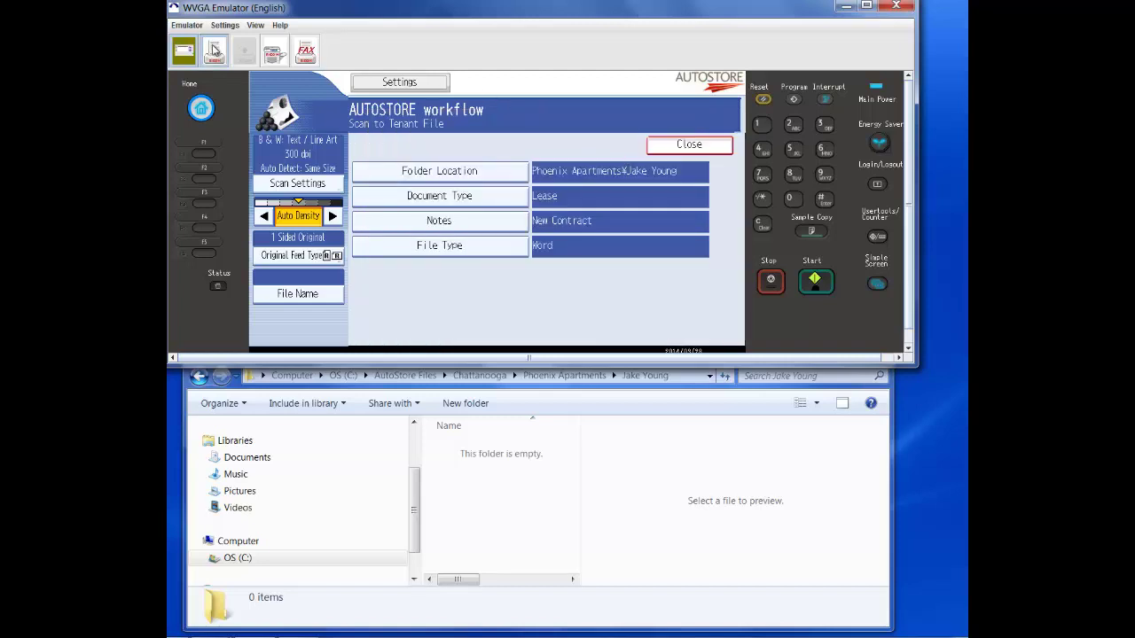
- Press Start on the emulator panel to scan the filled form
left_click(816, 282)
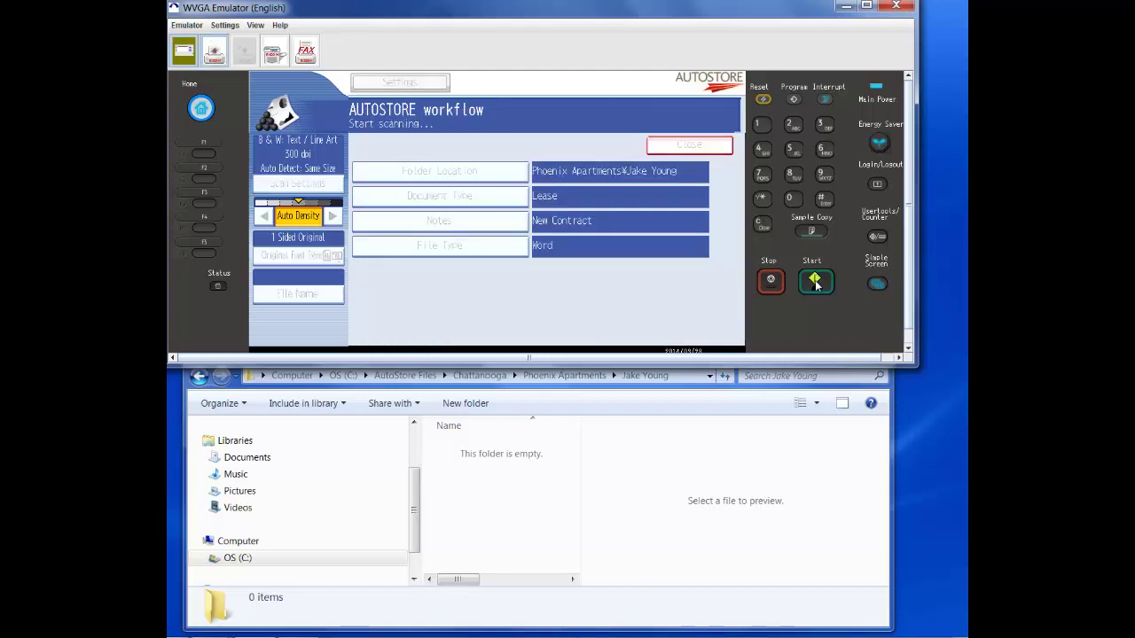